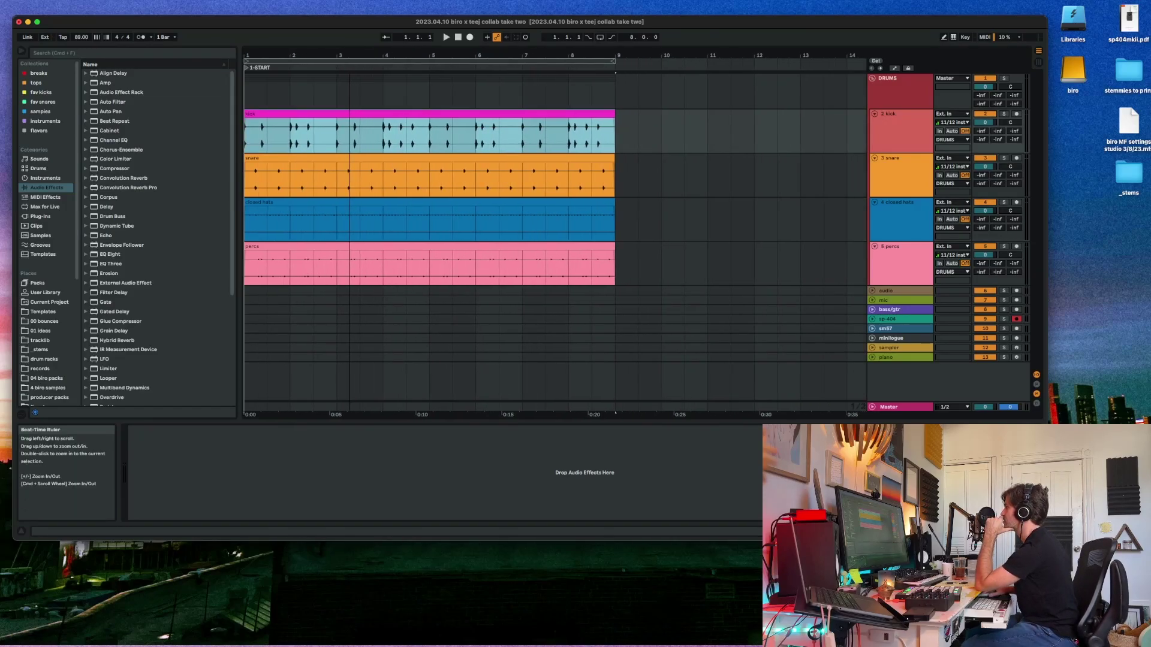
Step: Loop the eight bars of drum clips and start playback
{"action": "left_click", "coordinate": [580, 158]}
{"action": "key", "text": "super+l"}
{"action": "key", "text": "space"}
Step: Review the DRUMS group with its kick, snare and percs tracks while the drum loop plays
{"action": "left_click", "coordinate": [907, 122]}
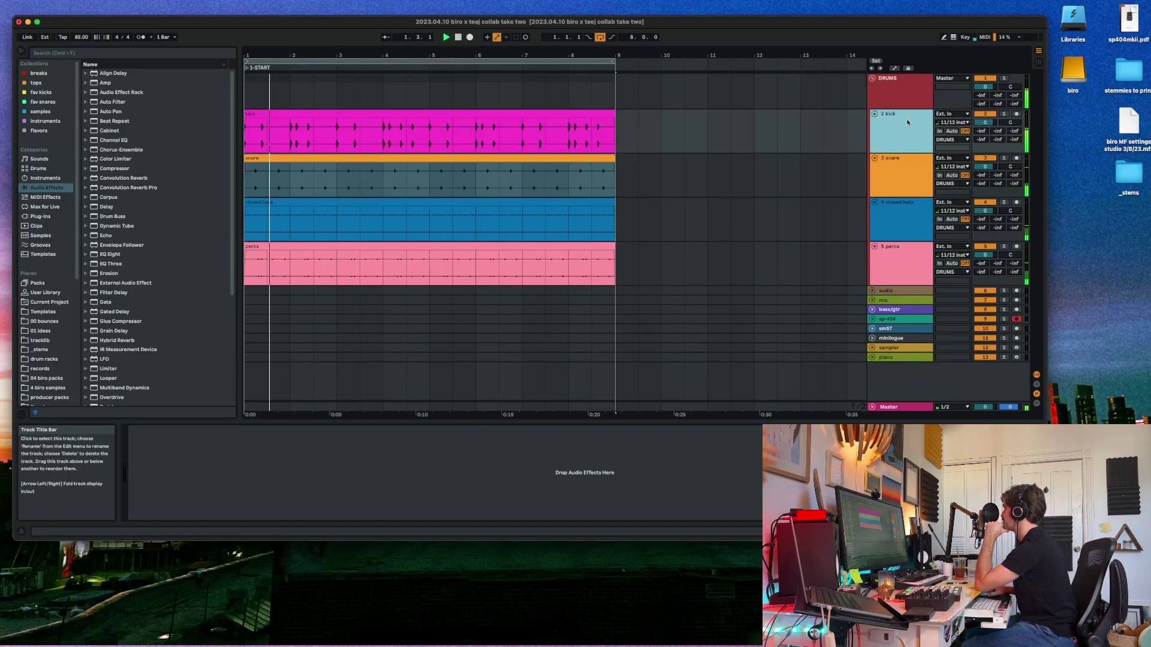
{"action": "left_click", "coordinate": [893, 163]}
{"action": "left_click", "coordinate": [900, 97]}
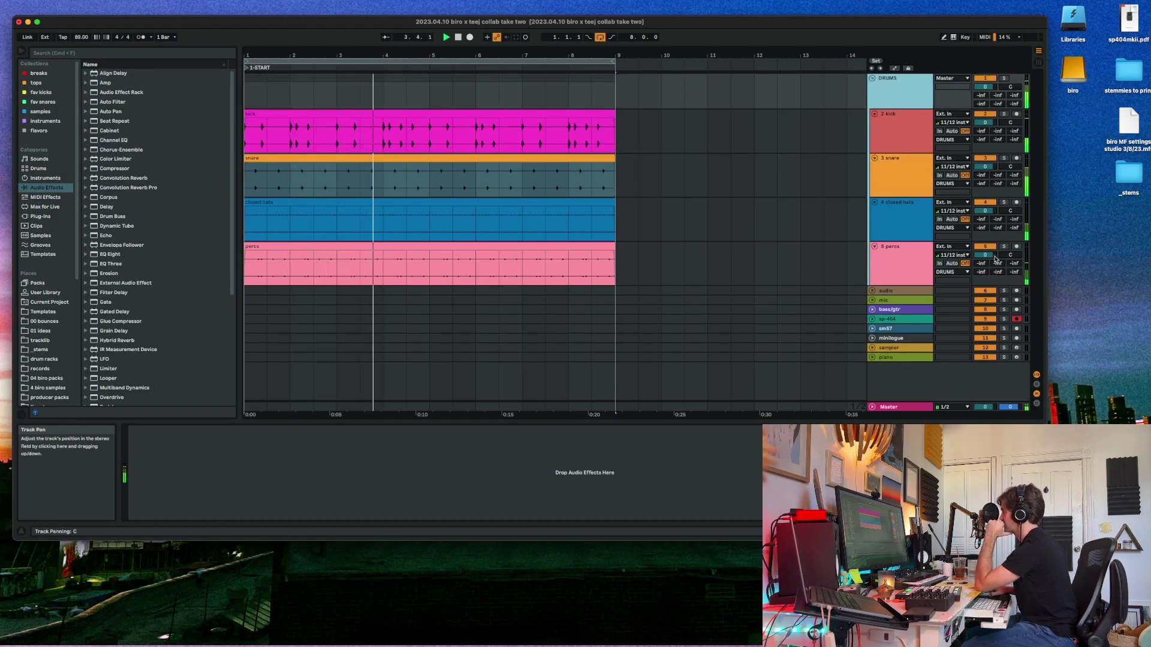
{"action": "left_click", "coordinate": [893, 263]}
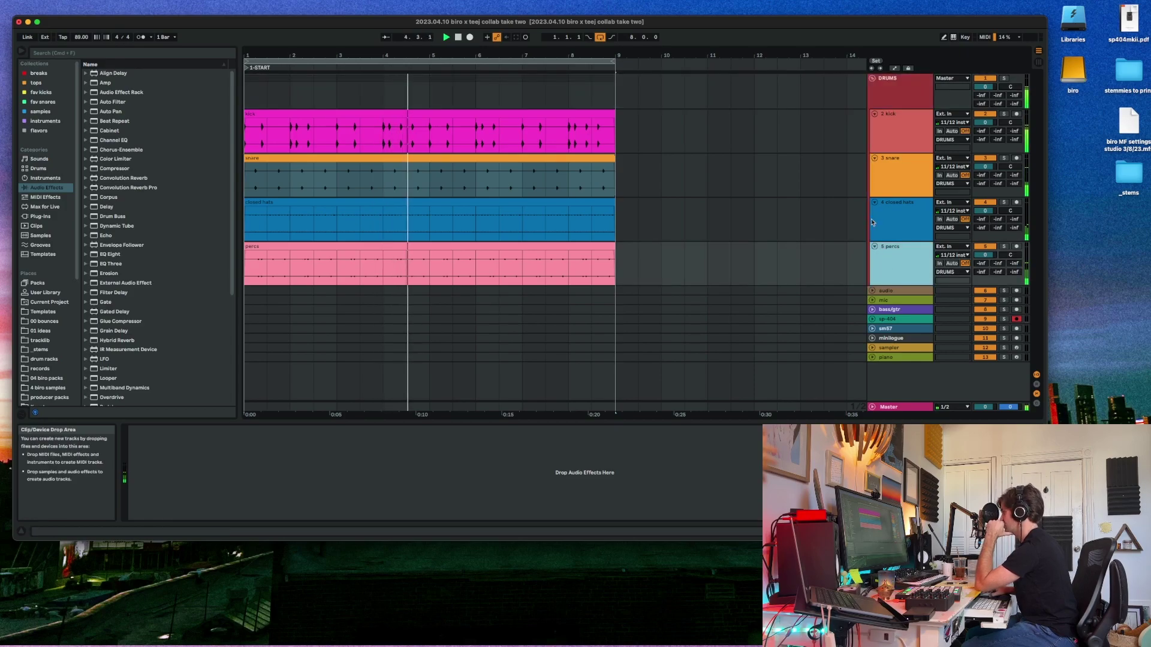
{"action": "left_click", "coordinate": [887, 172]}
{"action": "left_click", "coordinate": [889, 129]}
{"action": "left_click", "coordinate": [896, 90]}
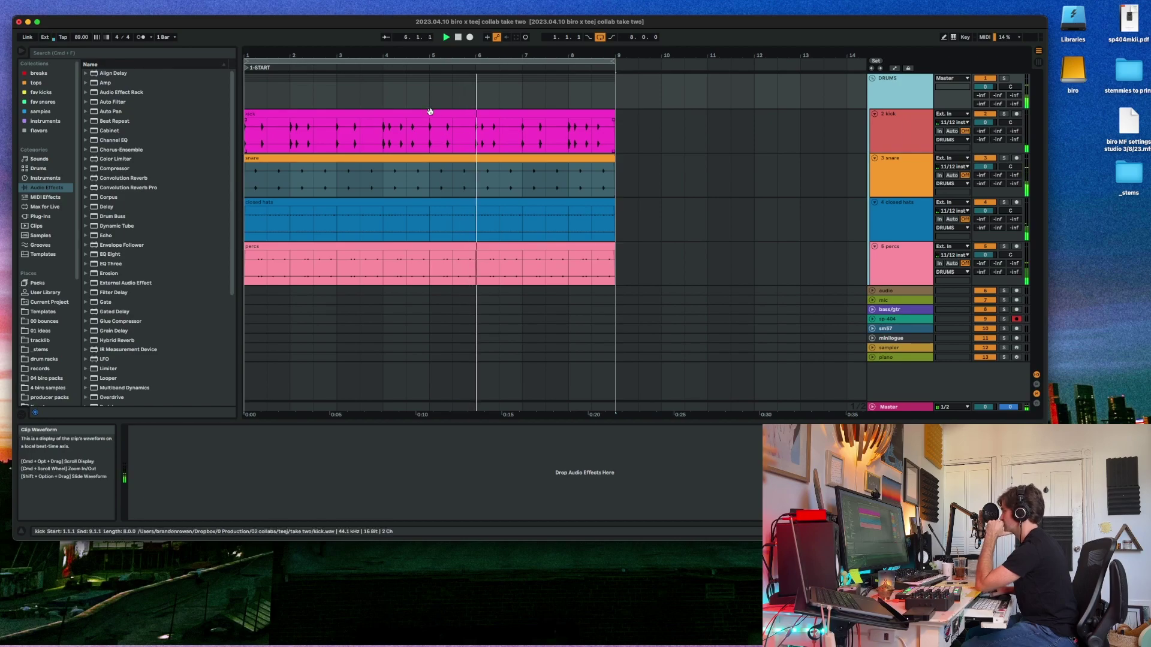
{"action": "left_click", "coordinate": [430, 90]}
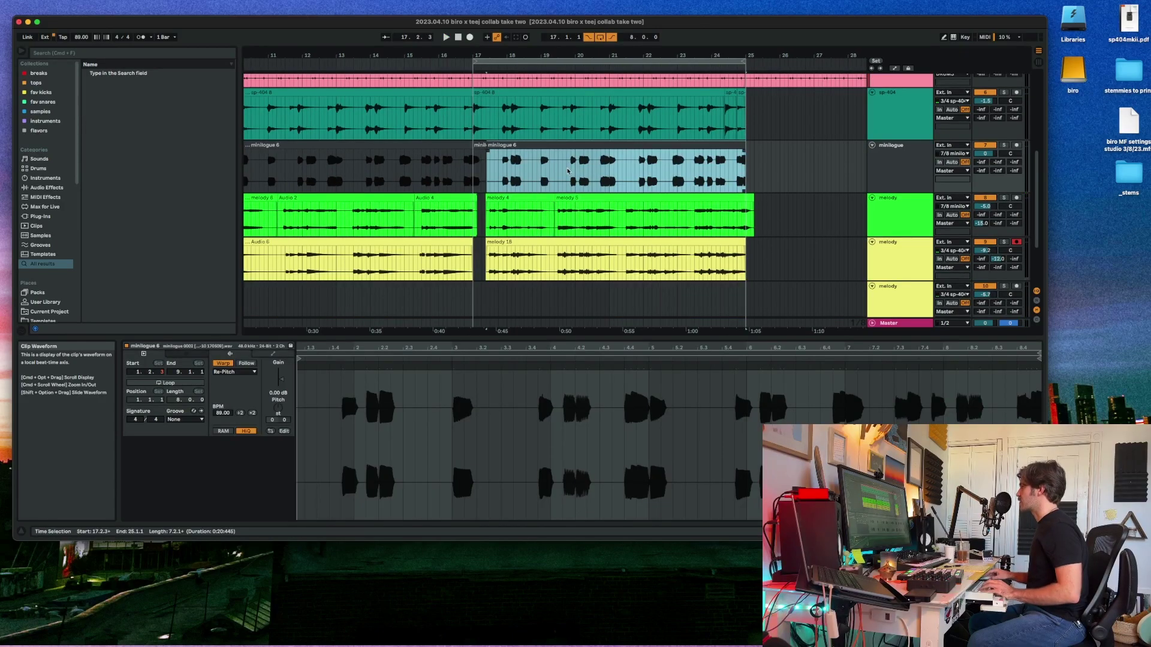
Step: Switch to Discord, download biro_short_guitar_addition.mp3 from the collaborator's direct messages, and place it on the guitar track at bar 17
{"action": "key", "text": "ctrl+Left"}
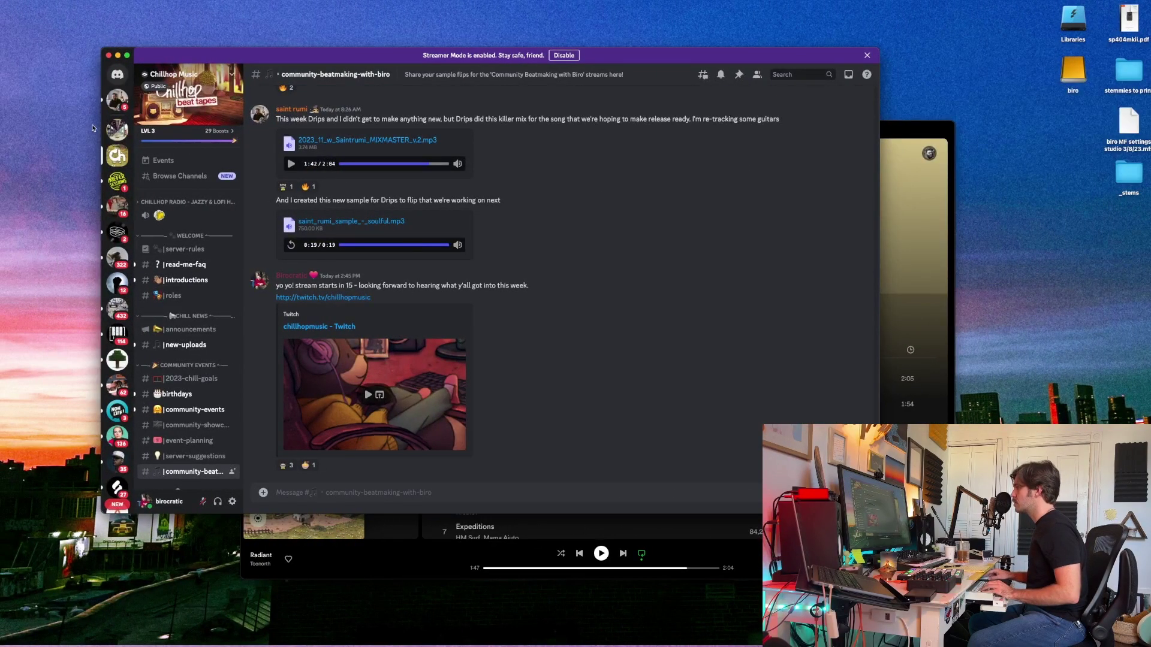
{"action": "left_click", "coordinate": [117, 100]}
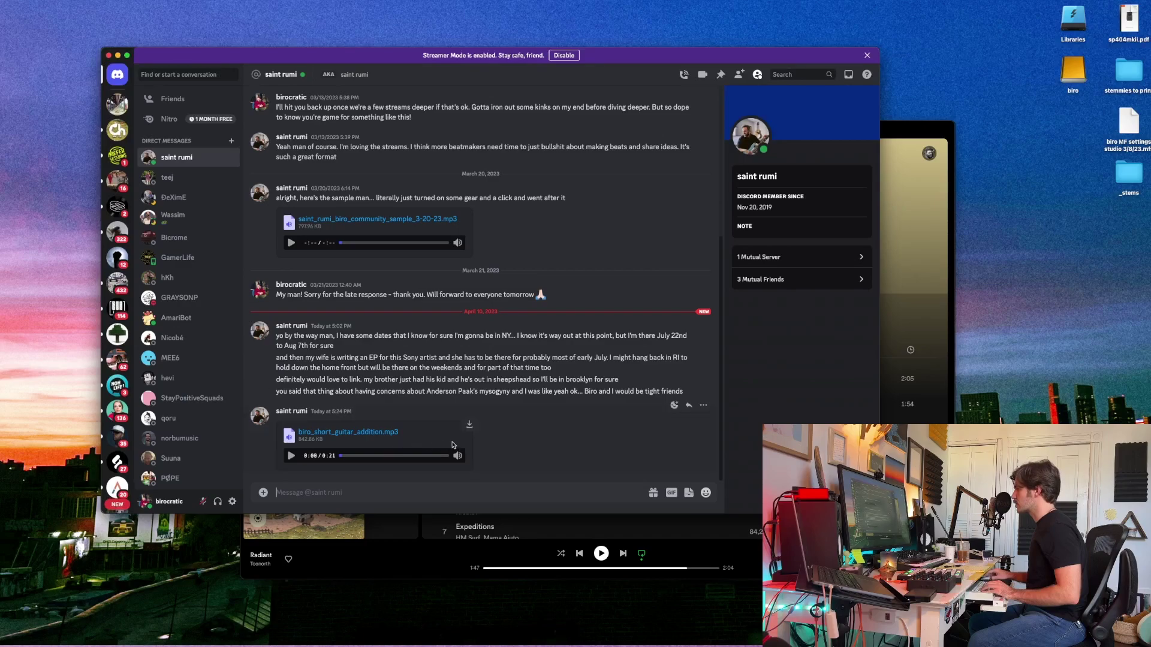
{"action": "left_click", "coordinate": [469, 425]}
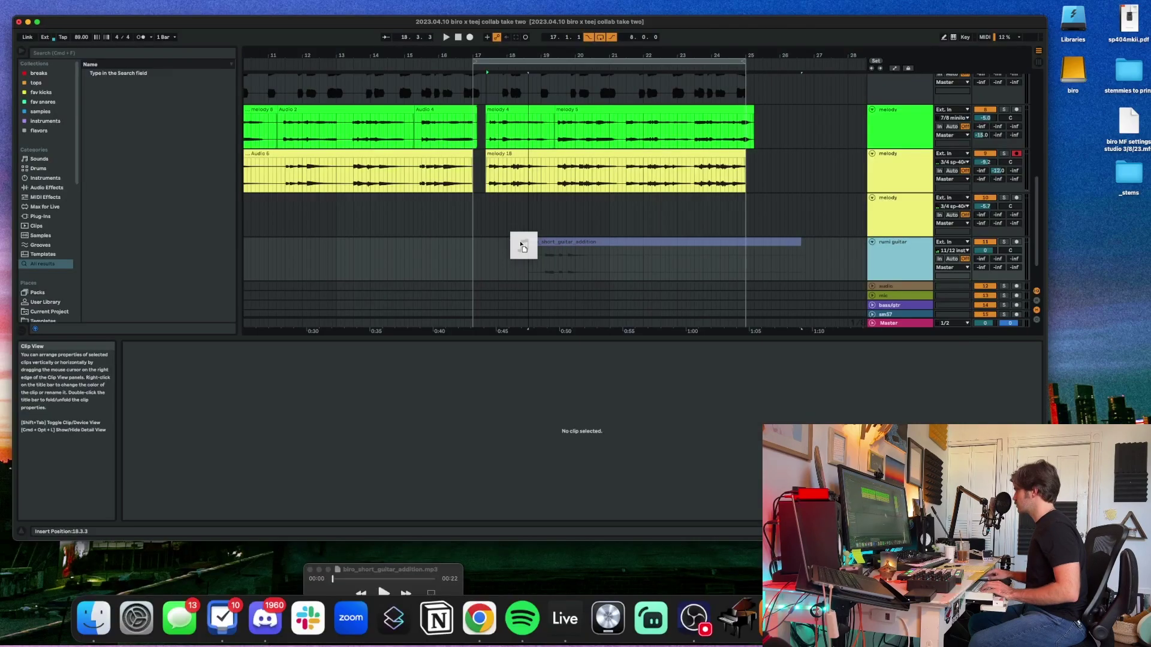
{"action": "left_click_drag", "start_coordinate": [524, 245], "coordinate": [469, 257]}
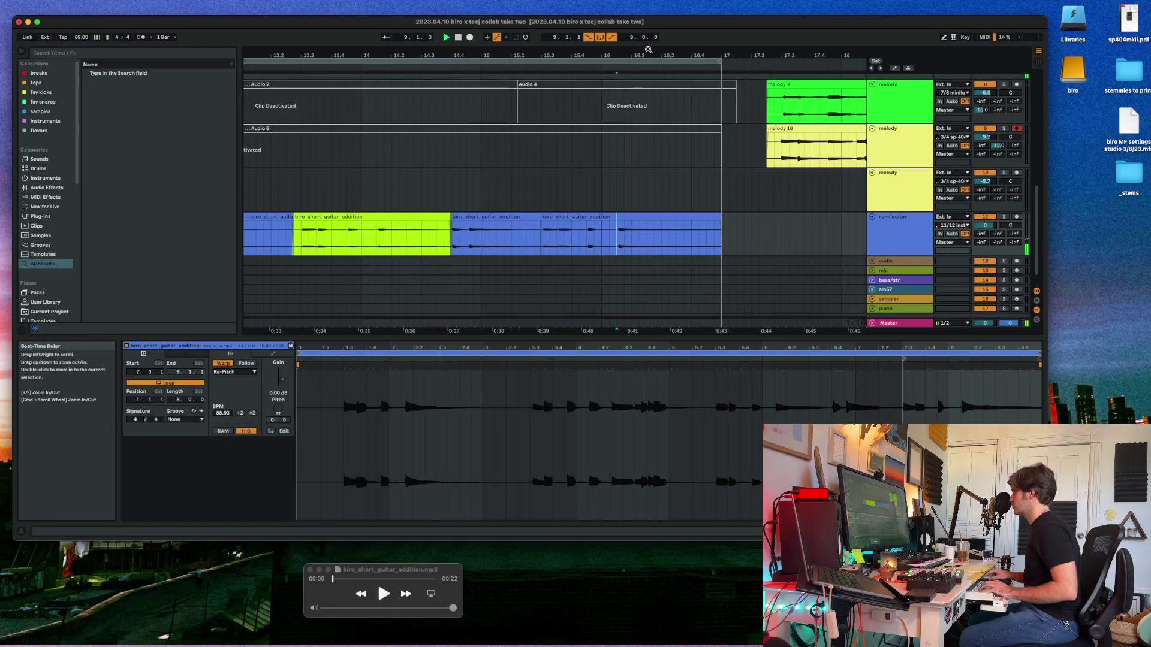
Step: Delete the silent start of the guitar clips at bar 9 and the section from 11.1.1 to 11.2.3
{"action": "left_click_drag", "start_coordinate": [648, 53], "coordinate": [578, 55]}
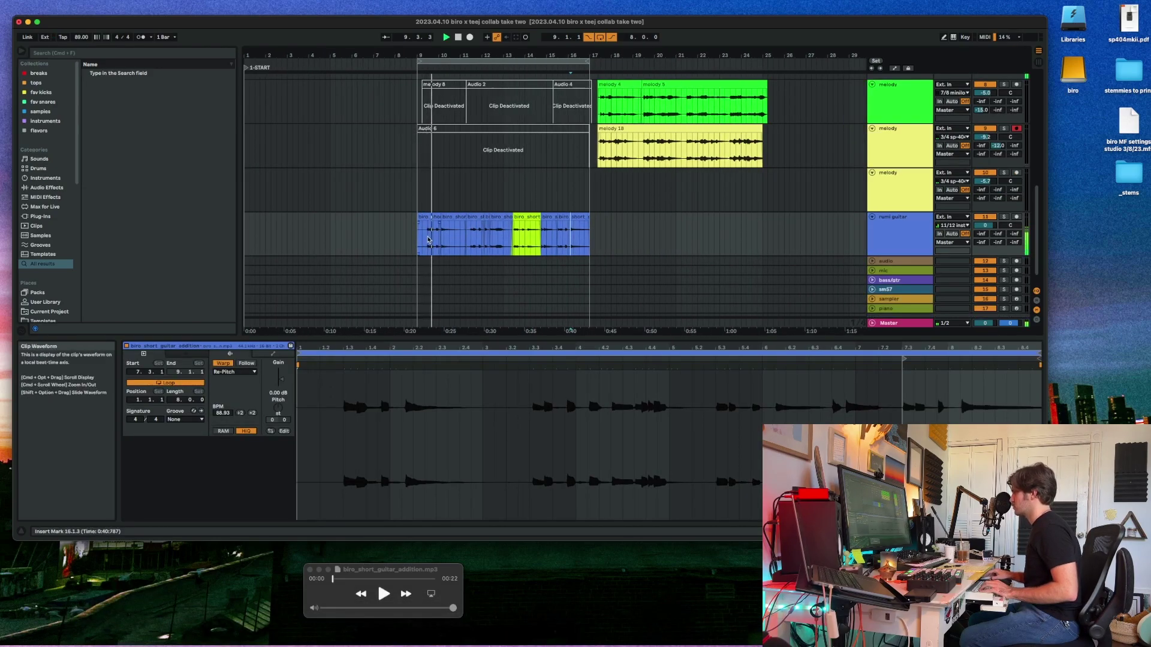
{"action": "double_click", "coordinate": [424, 54]}
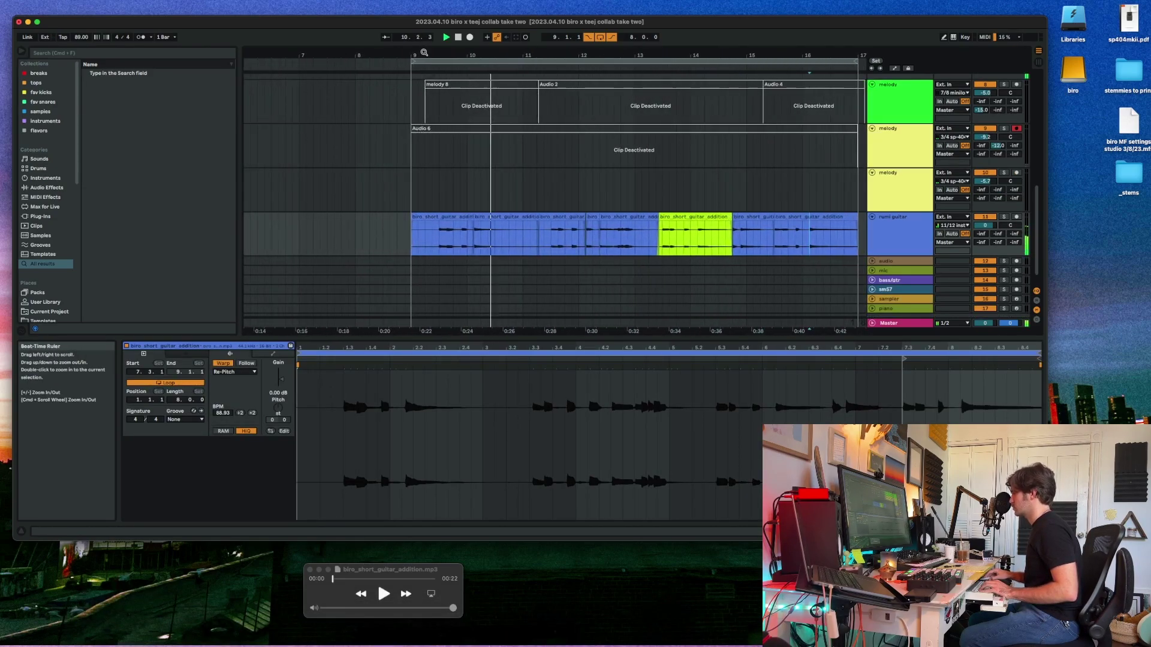
{"action": "left_click_drag", "start_coordinate": [432, 243], "coordinate": [369, 241]}
{"action": "key", "text": "Delete"}
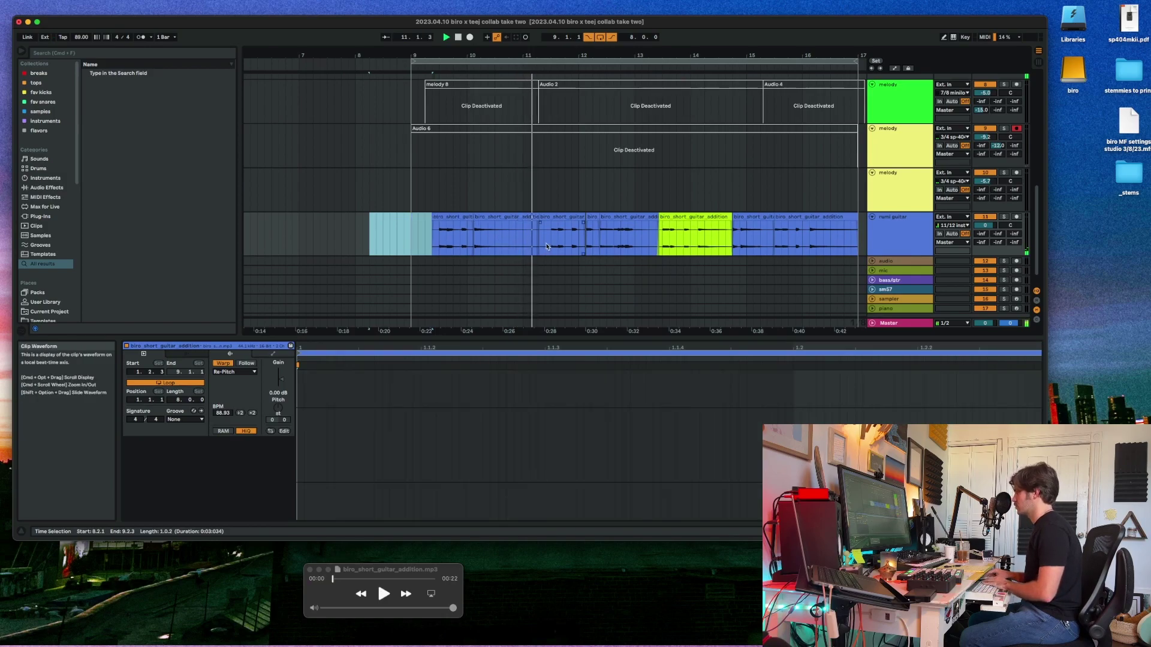
{"action": "left_click_drag", "start_coordinate": [545, 236], "coordinate": [523, 236]}
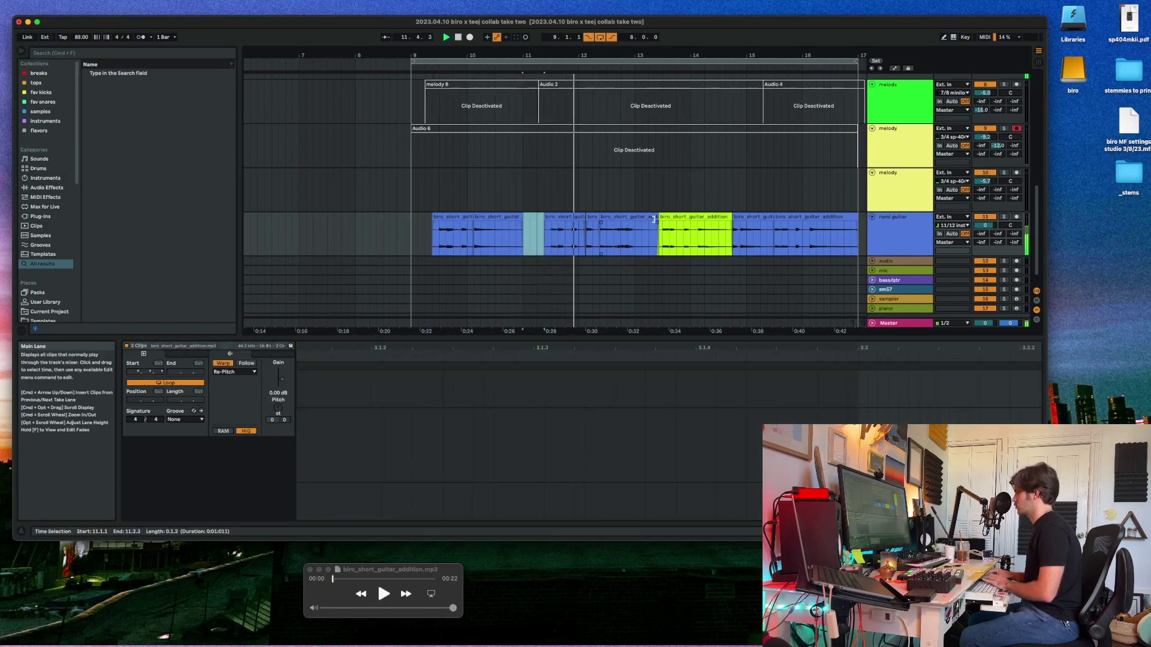
Step: Select the full eight-bar range of edited guitar clips, from bar 9 to bar 17
{"action": "scroll", "coordinate": [651, 228], "scroll_direction": "right", "scroll_amount": 5}
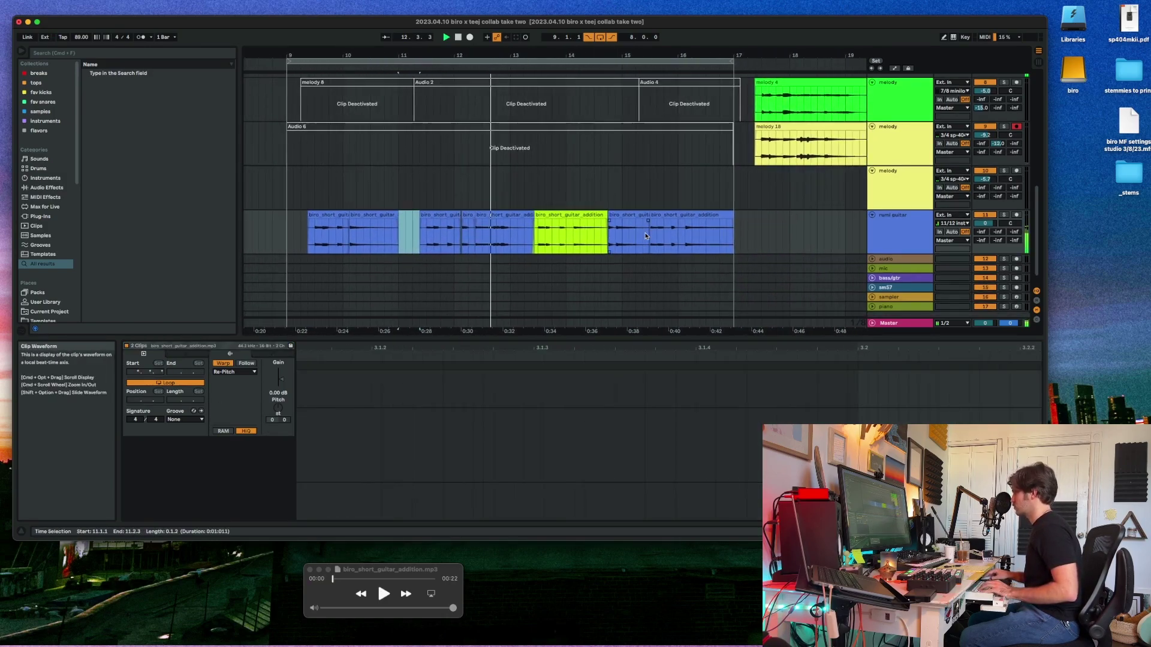
{"action": "left_click", "coordinate": [694, 216]}
{"action": "left_click", "coordinate": [289, 233], "text": "shift"}
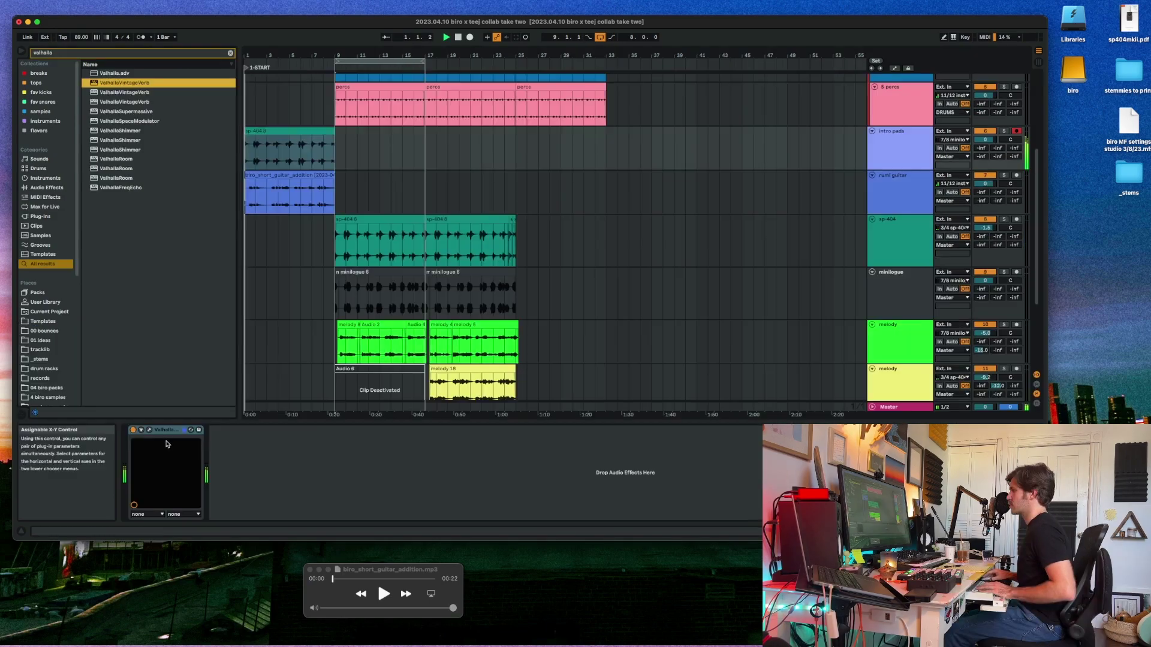
Step: On the intro pads track's ValhallaVintageVerb, set Decay to 2.39 s and Predelay to 0 ms, keeping the 1970s color
{"action": "left_click", "coordinate": [149, 429]}
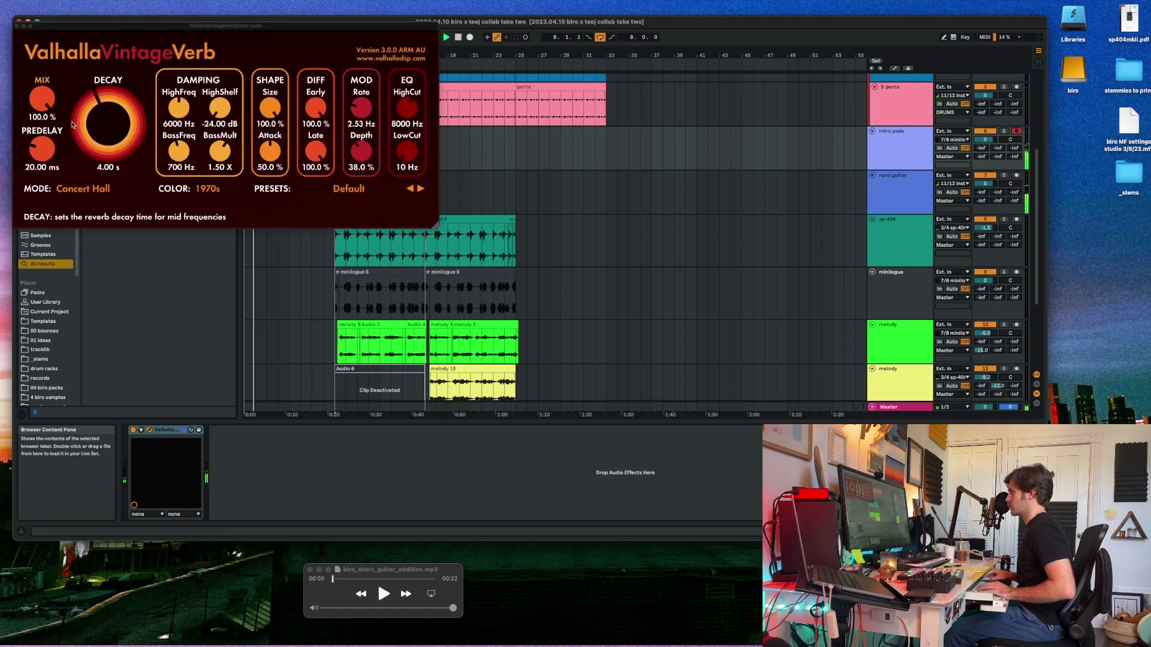
{"action": "left_click_drag", "start_coordinate": [117, 28], "coordinate": [256, 142]}
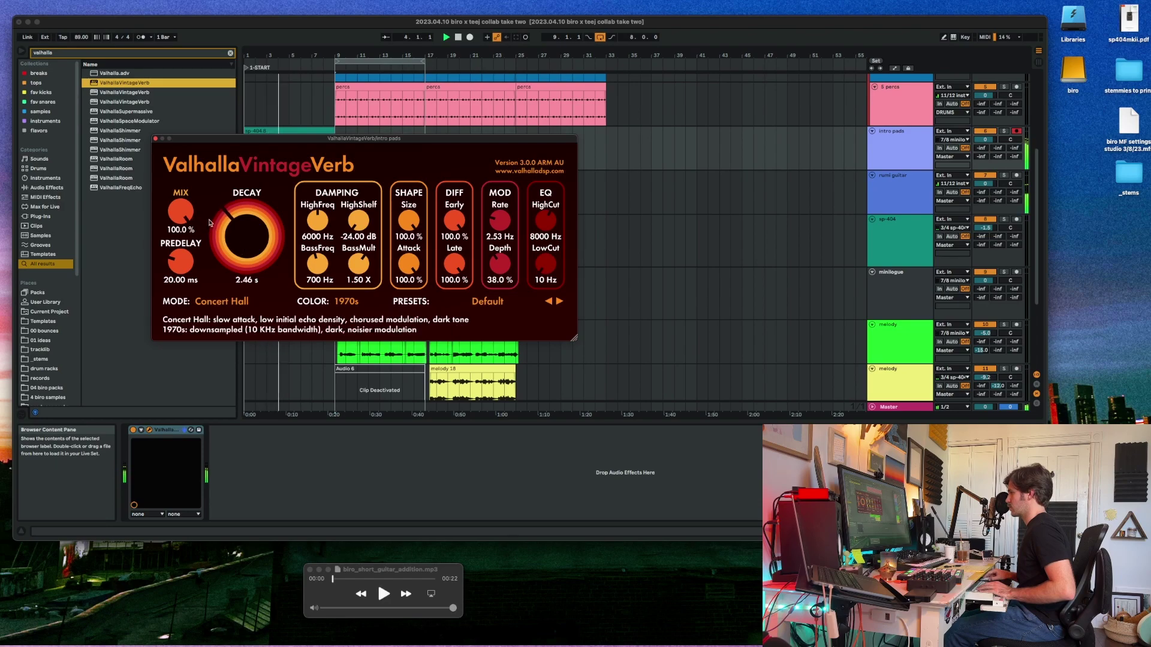
{"action": "left_click_drag", "start_coordinate": [245, 235], "coordinate": [246, 238]}
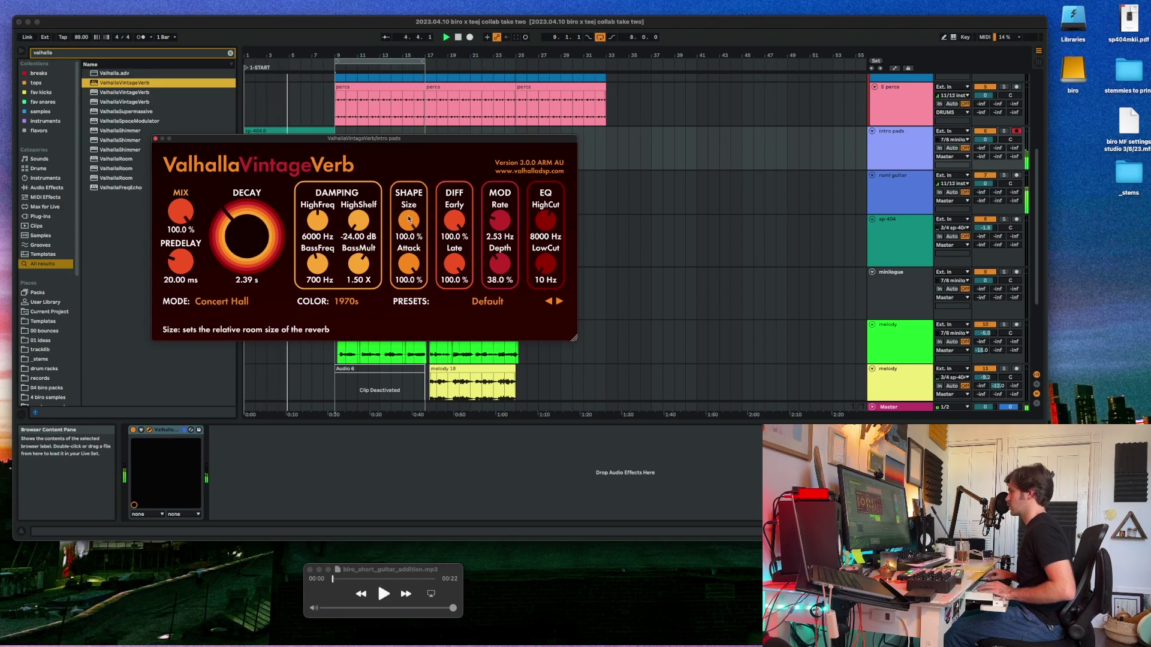
{"action": "double_click", "coordinate": [180, 261]}
{"action": "left_click", "coordinate": [346, 301]}
{"action": "left_click", "coordinate": [373, 298]}
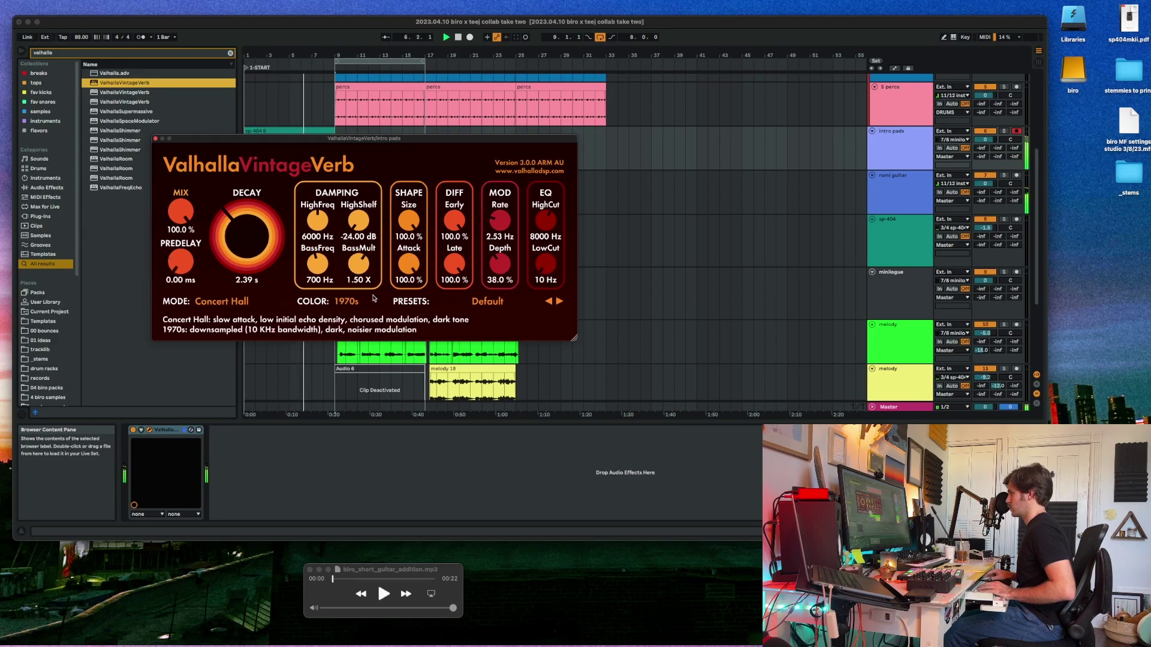
Step: Set the pad reverb's LowCut to 600 Hz, lower its HighCut, and close the plug-in window
{"action": "left_click_drag", "start_coordinate": [545, 221], "coordinate": [546, 201]}
{"action": "left_click_drag", "start_coordinate": [546, 263], "coordinate": [546, 237]}
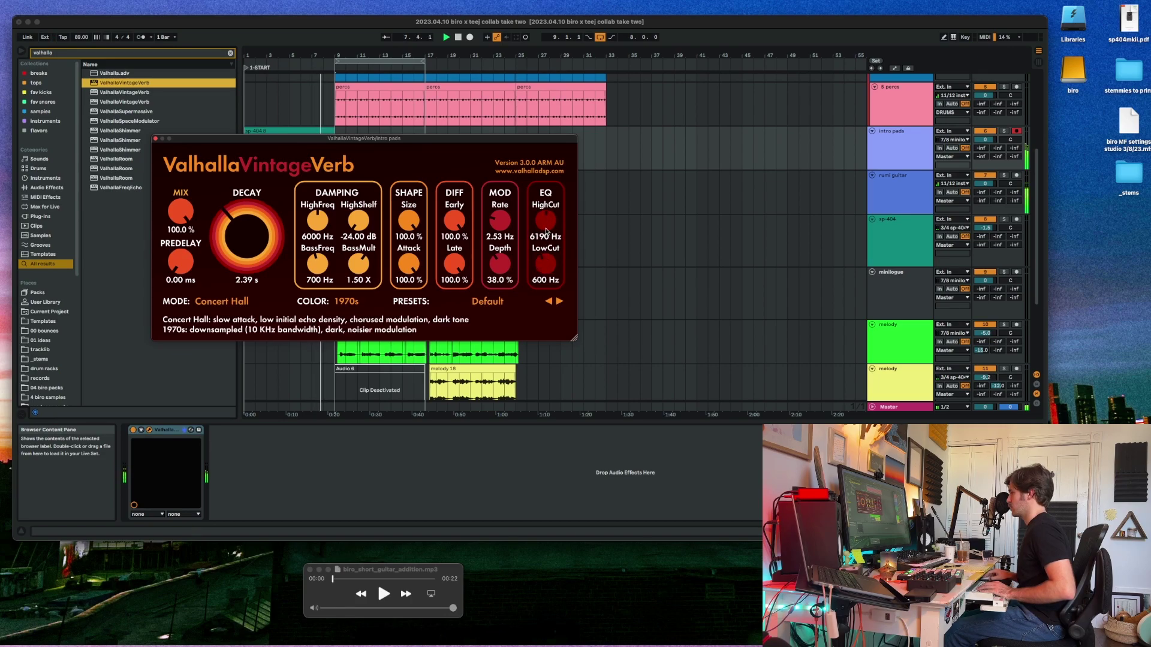
{"action": "left_click_drag", "start_coordinate": [547, 232], "coordinate": [546, 238]}
{"action": "left_click", "coordinate": [155, 138]}
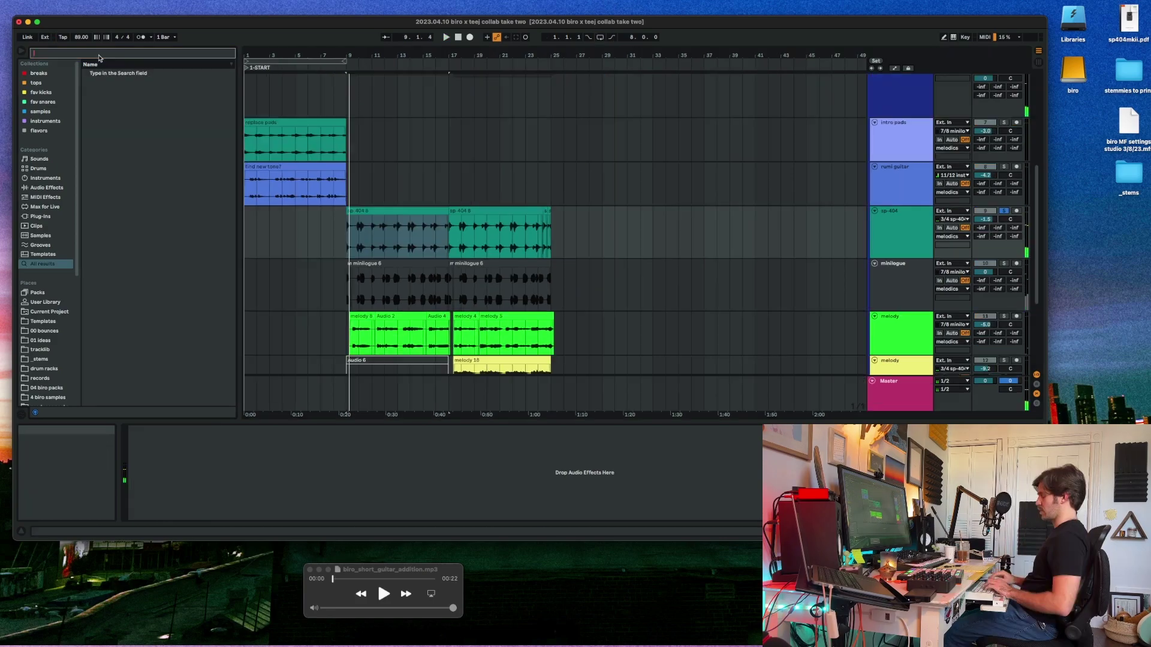
Step: Find the khs plug-ins, add kHs Transient Shaper to the sp-404 track, and reduce its Sustain
{"action": "type", "text": "khs"}
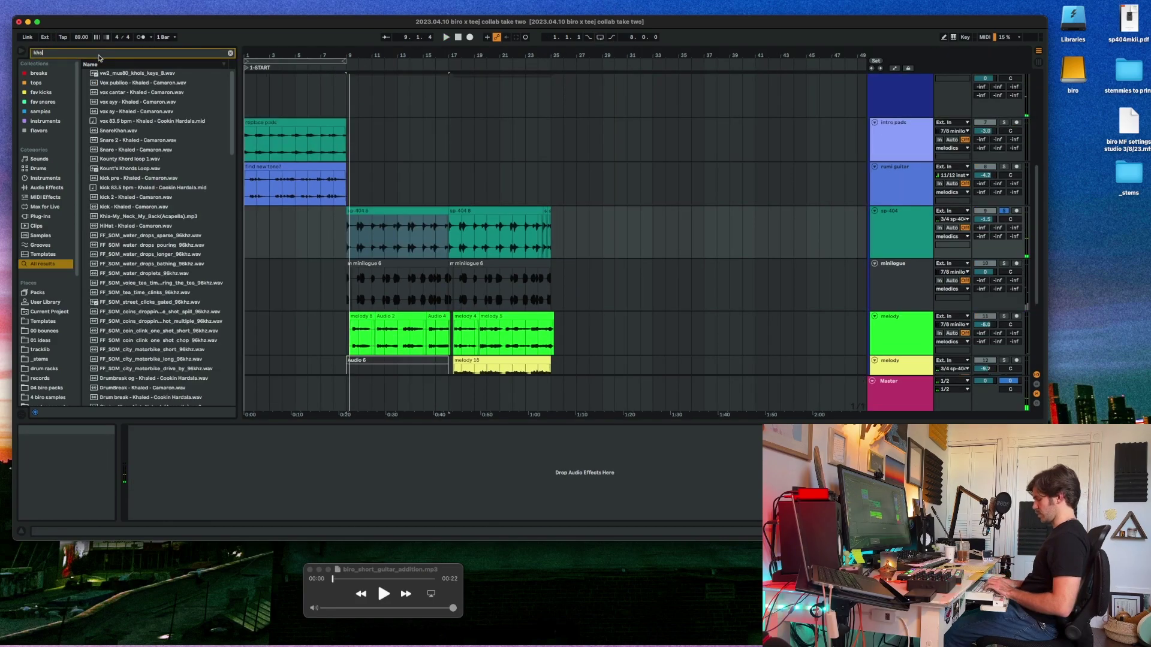
{"action": "double_click", "coordinate": [120, 74]}
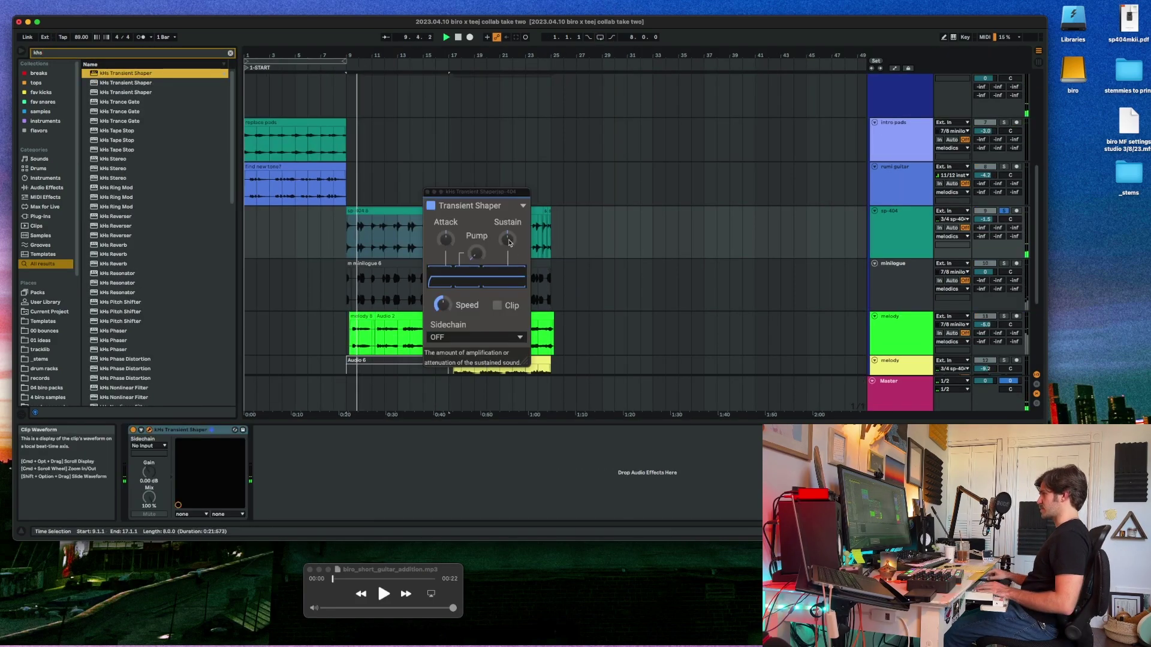
{"action": "left_click_drag", "start_coordinate": [507, 240], "coordinate": [509, 251]}
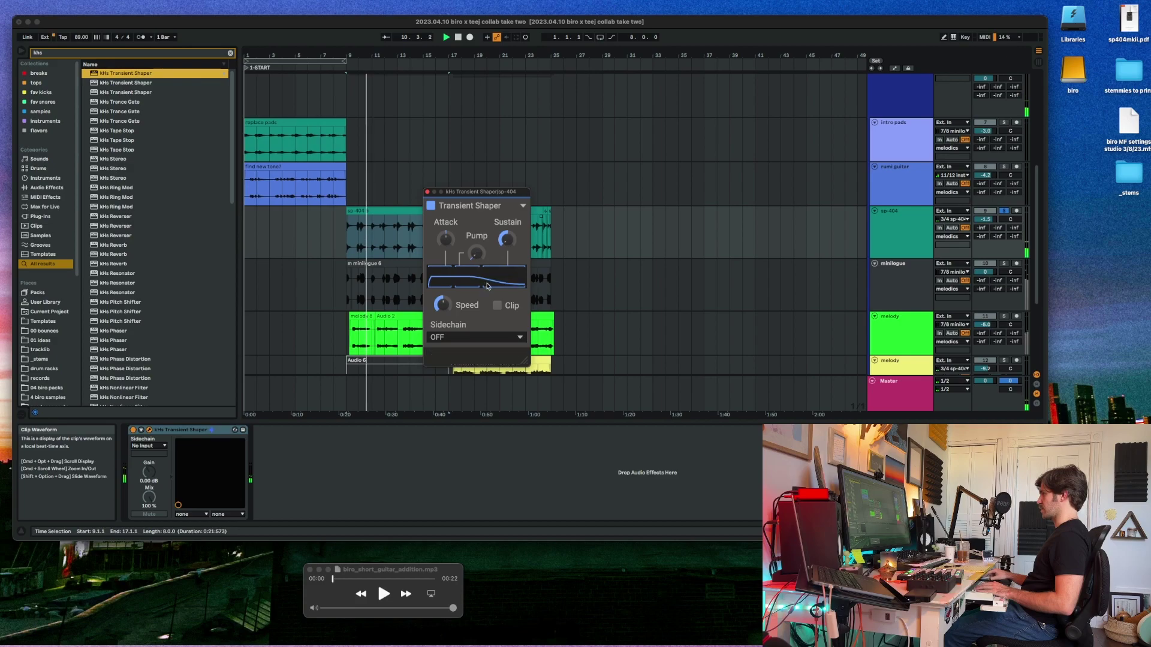
Step: Adjust the Transient Shaper's Speed, trying different Attack amounts and resetting Attack to its default
{"action": "left_click_drag", "start_coordinate": [443, 305], "coordinate": [441, 323]}
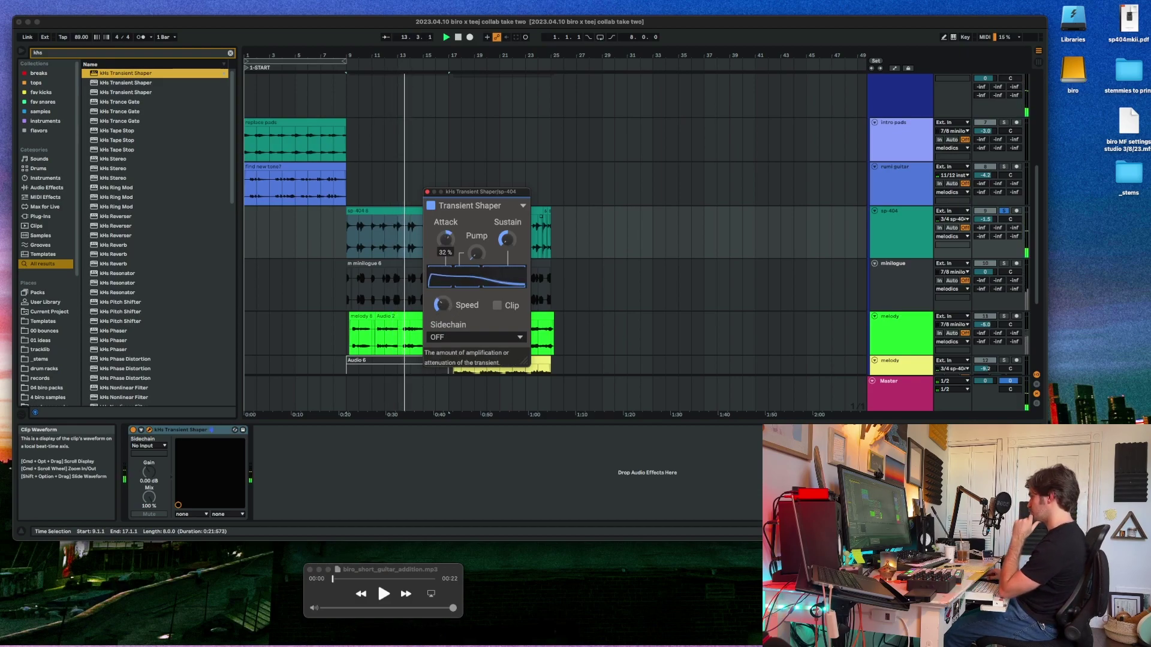
{"action": "left_click_drag", "start_coordinate": [443, 238], "coordinate": [443, 247]}
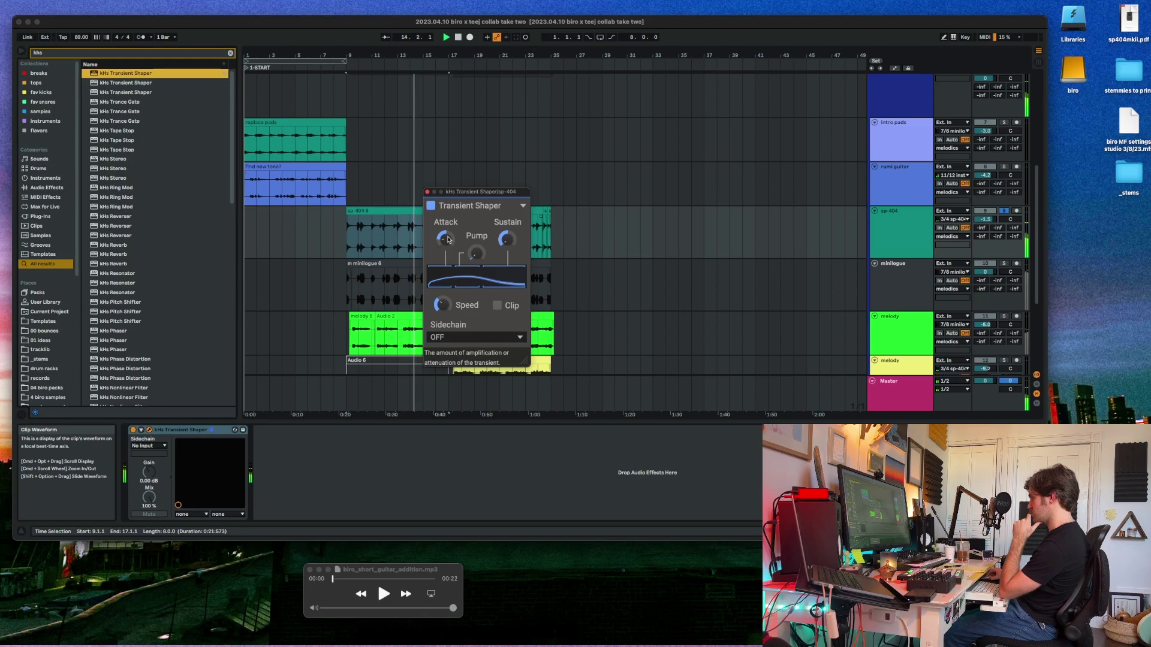
{"action": "double_click", "coordinate": [450, 241]}
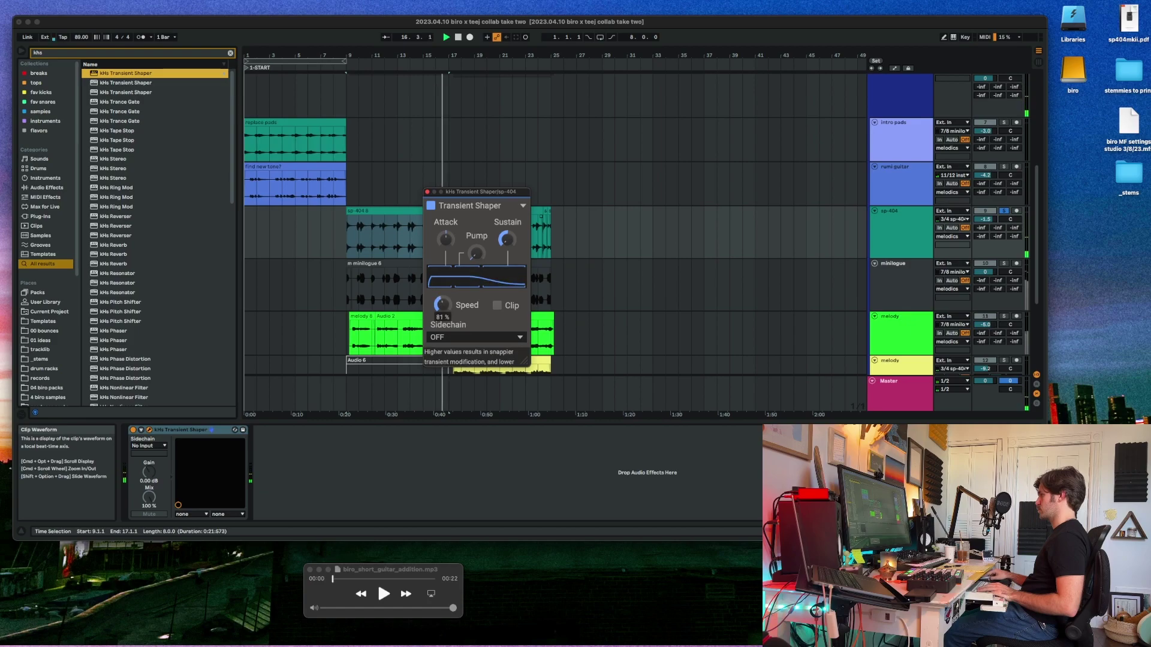
{"action": "left_click_drag", "start_coordinate": [446, 308], "coordinate": [445, 297]}
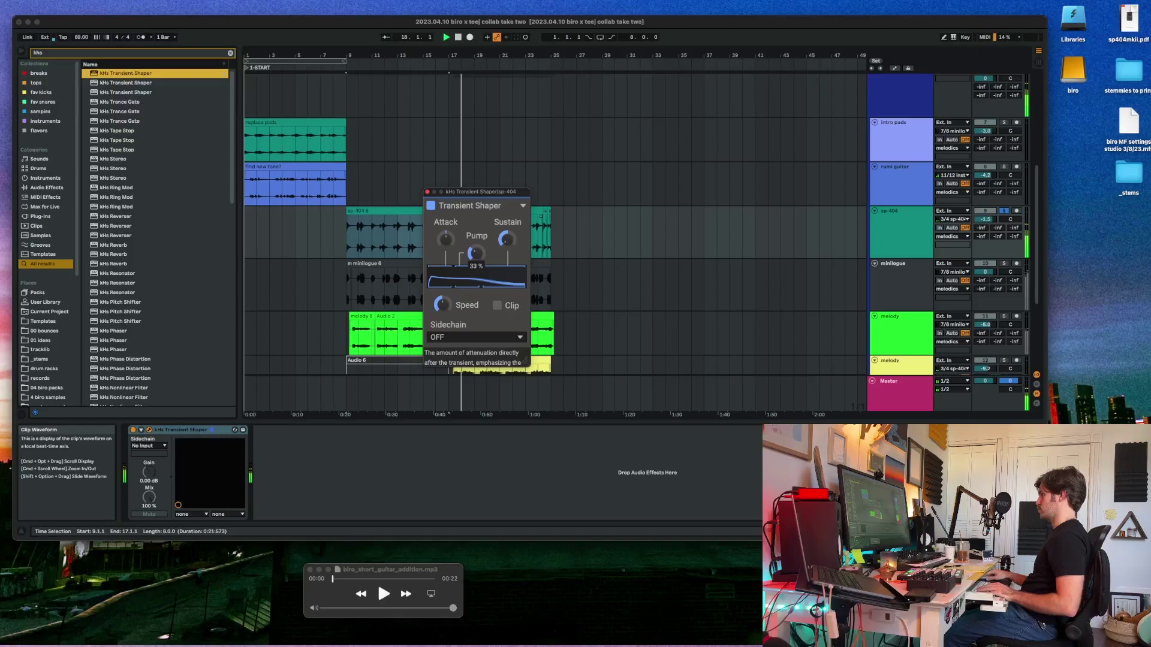
Step: Try a Pump amount of 33% on the Transient Shaper, restart playback, and lower its Speed
{"action": "left_click_drag", "start_coordinate": [477, 253], "coordinate": [443, 295]}
{"action": "key", "text": "space"}
{"action": "key", "text": "space"}
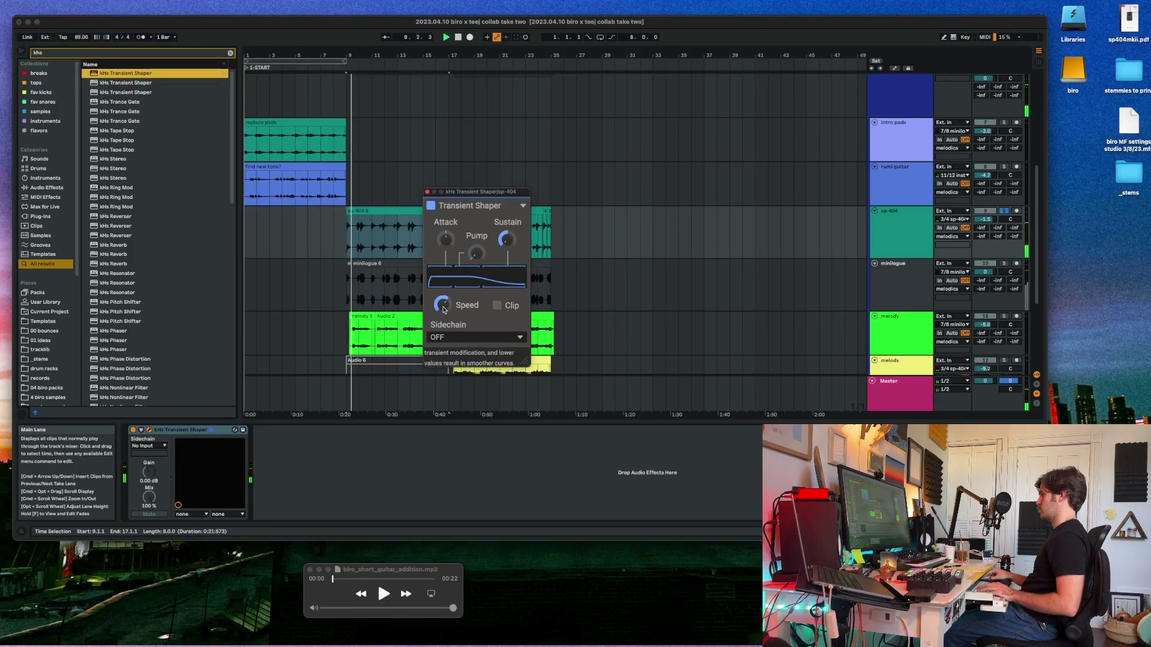
{"action": "left_click_drag", "start_coordinate": [443, 308], "coordinate": [444, 342]}
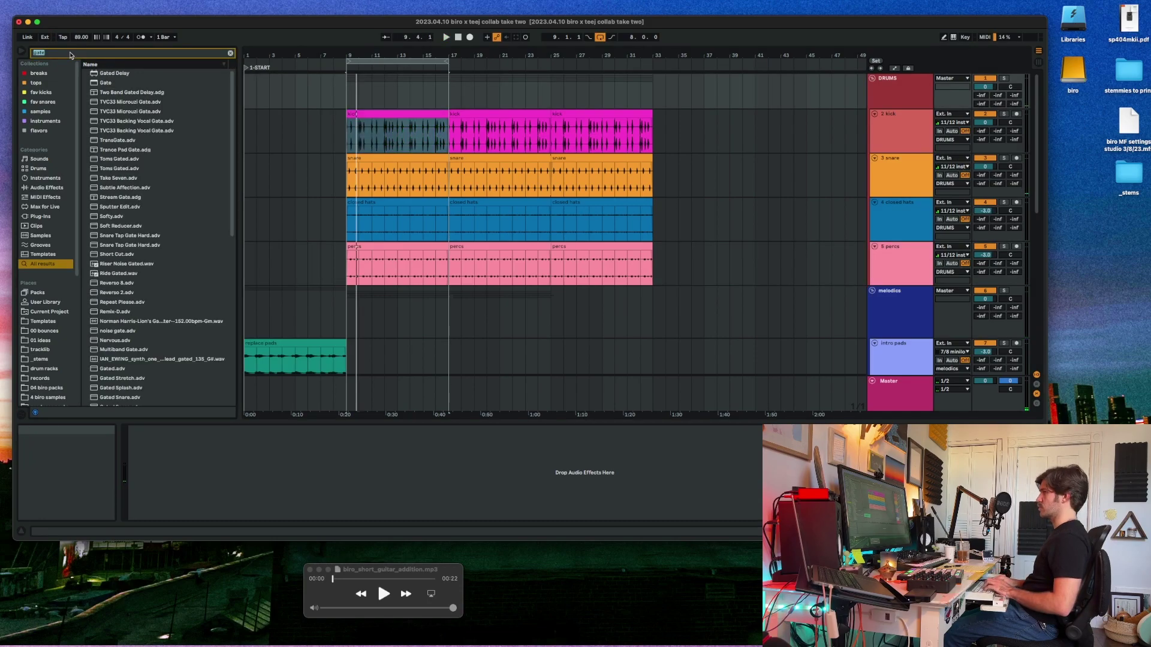
Step: Search the browser for "drum buss" and add the Drum Buss effect to the DRUMS group
{"action": "left_click", "coordinate": [70, 55]}
{"action": "type", "text": "drum buss"}
{"action": "key", "text": "Down"}
{"action": "key", "text": "Return"}
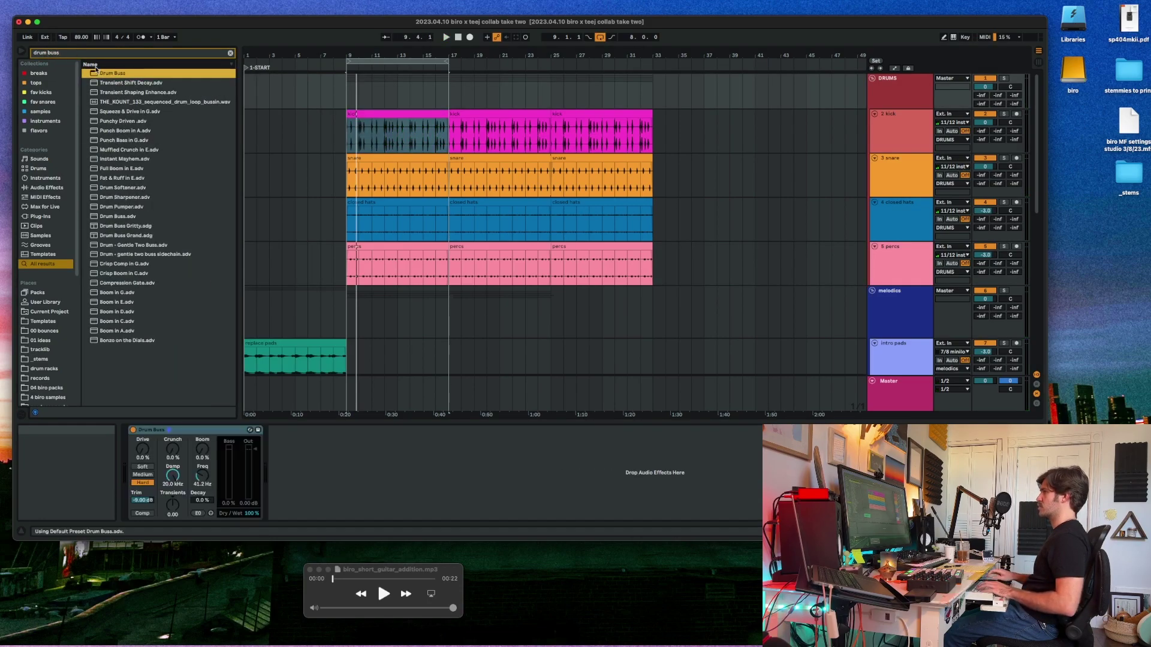
Step: Try the Drum Buss with Drive at 62%, Crunch at 45% and a lower Damp frequency during playback
{"action": "key", "text": "space"}
{"action": "left_click_drag", "start_coordinate": [145, 452], "coordinate": [145, 441]}
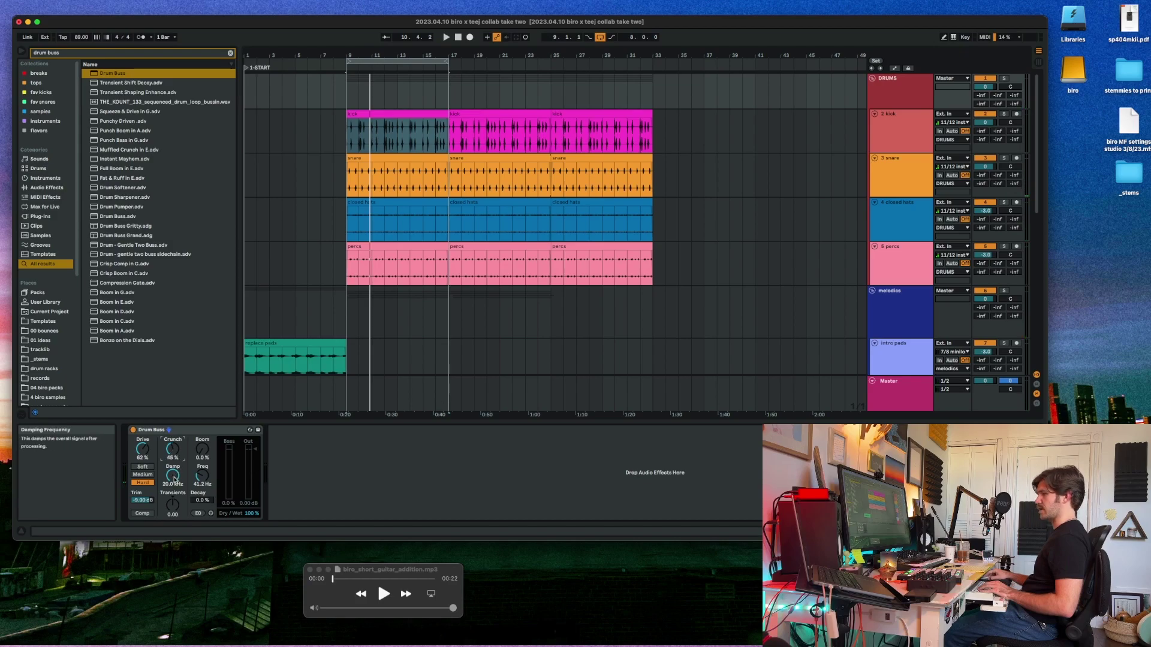
{"action": "key", "text": "space"}
{"action": "left_click_drag", "start_coordinate": [175, 480], "coordinate": [174, 495]}
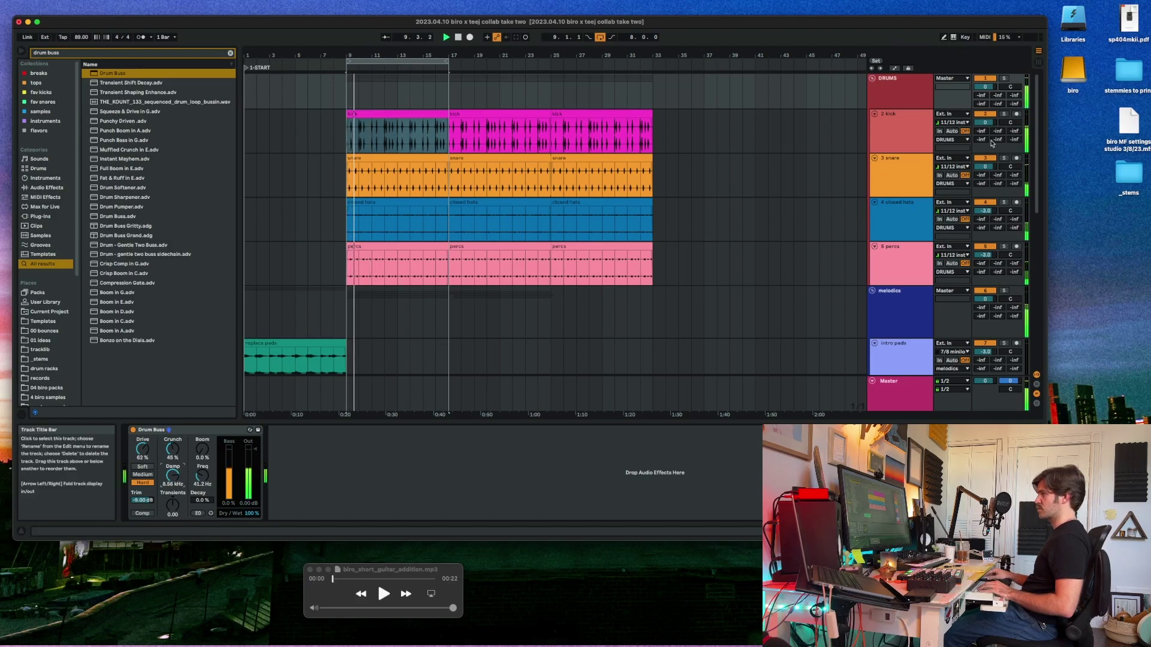
Step: Solo the DRUMS group and set Drum Buss Drive to 47%, Crunch to 22% and Damp to 12.2 kHz, with lower Trim and default Transients
{"action": "left_click", "coordinate": [1004, 78]}
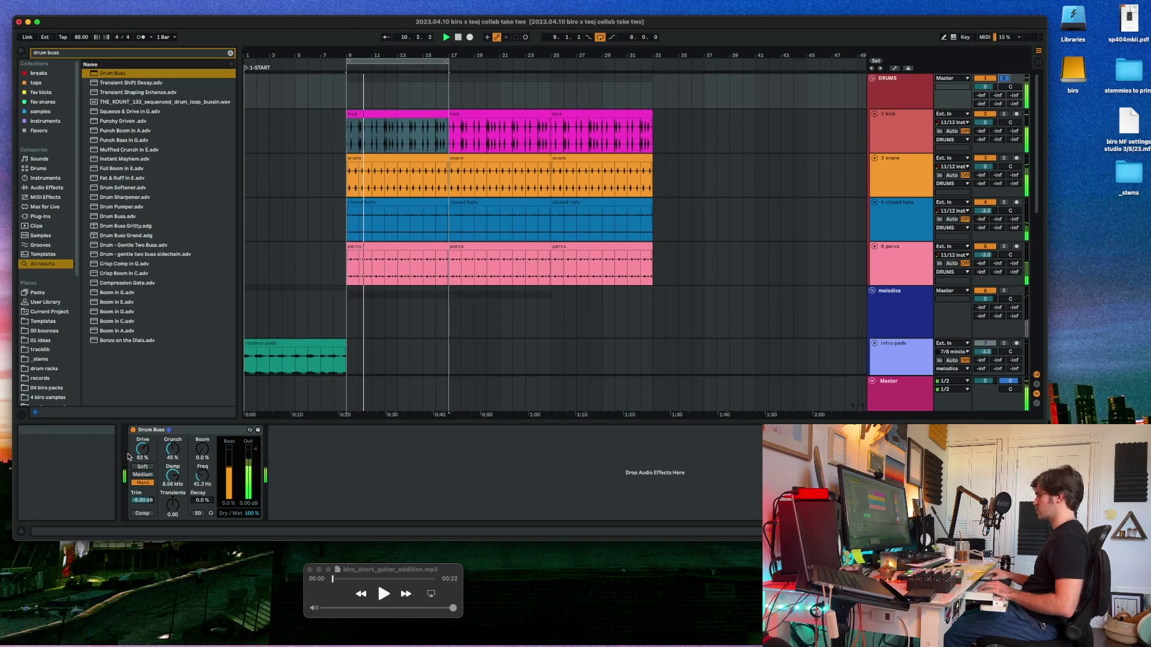
{"action": "left_click_drag", "start_coordinate": [143, 450], "coordinate": [173, 502]}
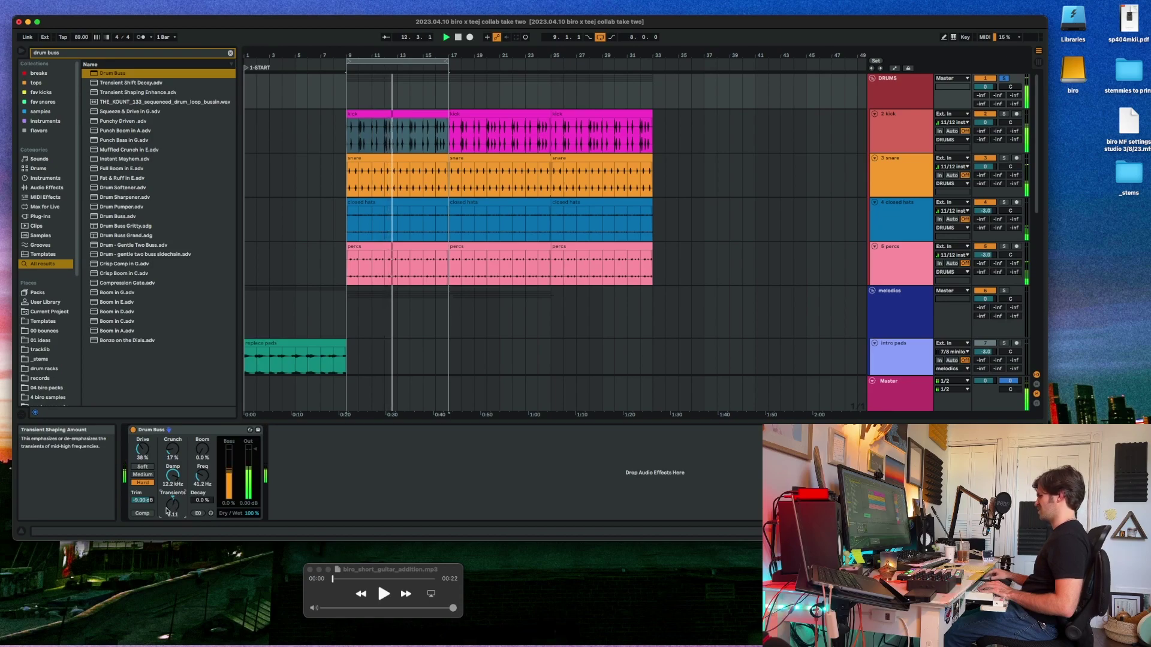
{"action": "left_click", "coordinate": [142, 514]}
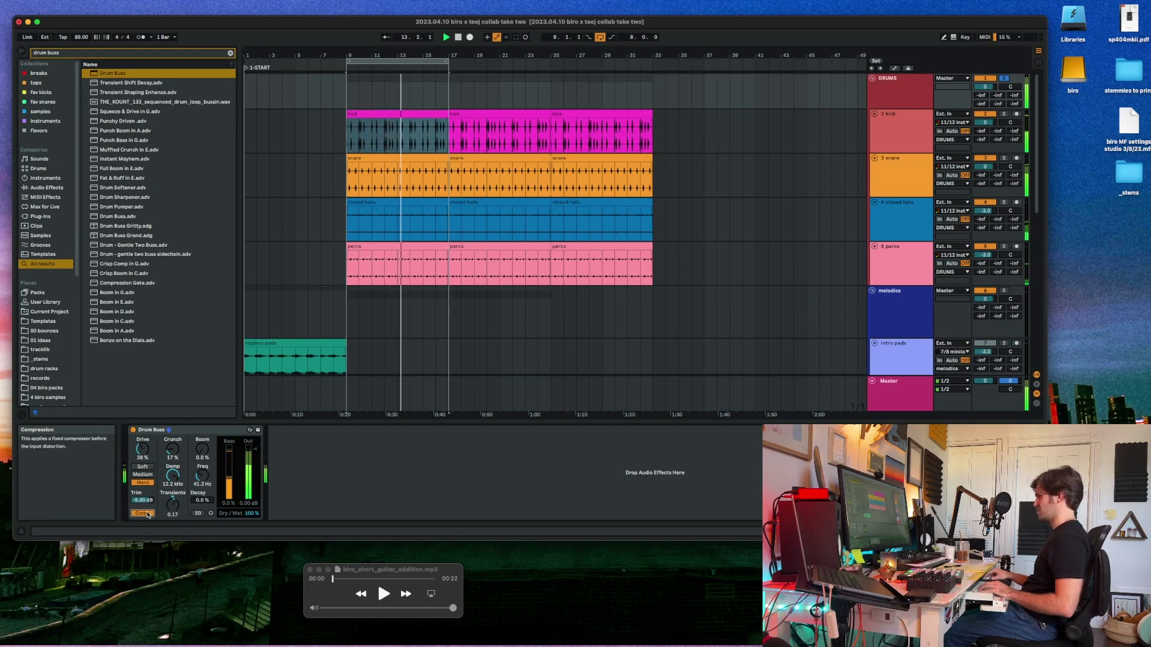
{"action": "left_click", "coordinate": [144, 513]}
{"action": "left_click", "coordinate": [142, 500]}
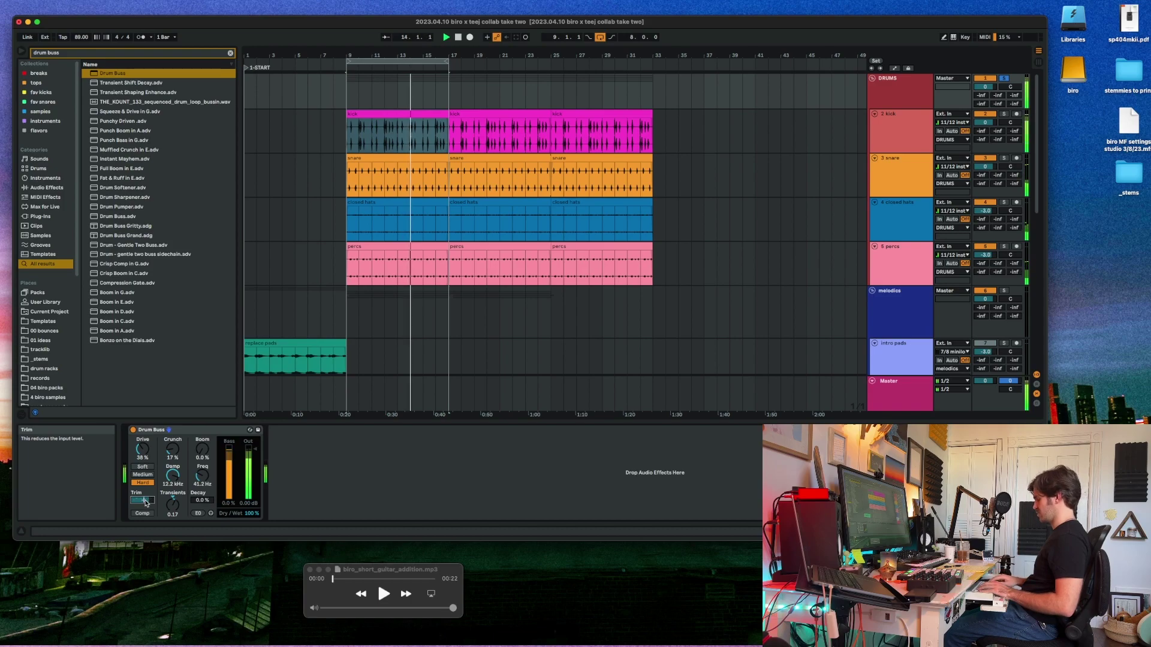
{"action": "double_click", "coordinate": [170, 506]}
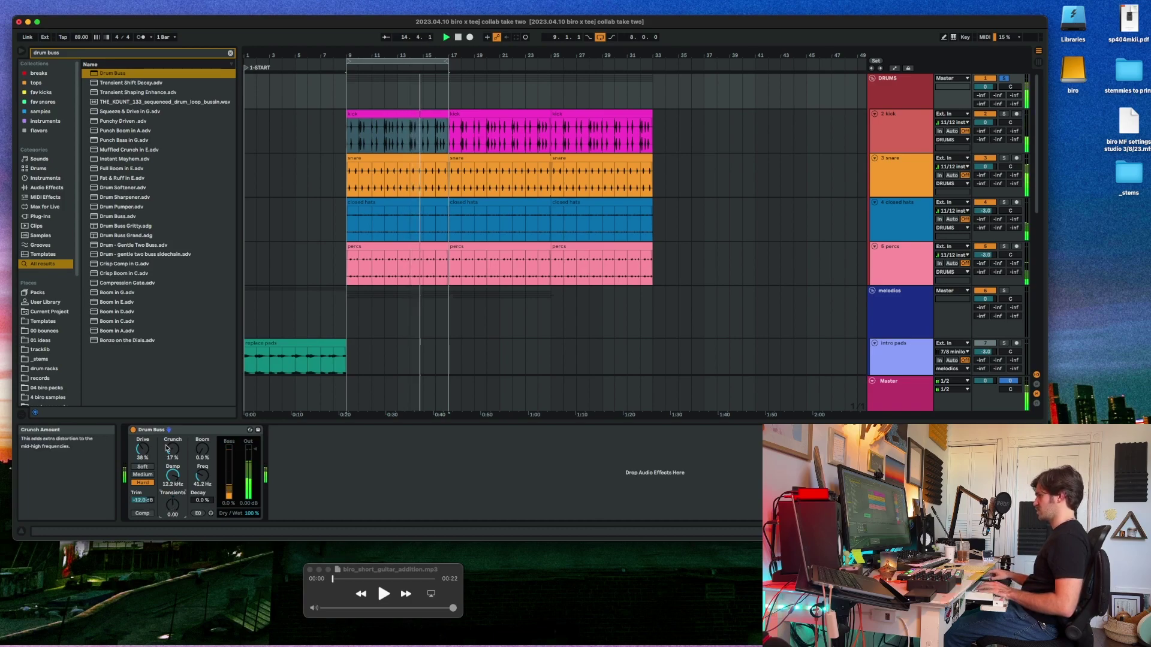
{"action": "left_click_drag", "start_coordinate": [168, 449], "coordinate": [172, 481]}
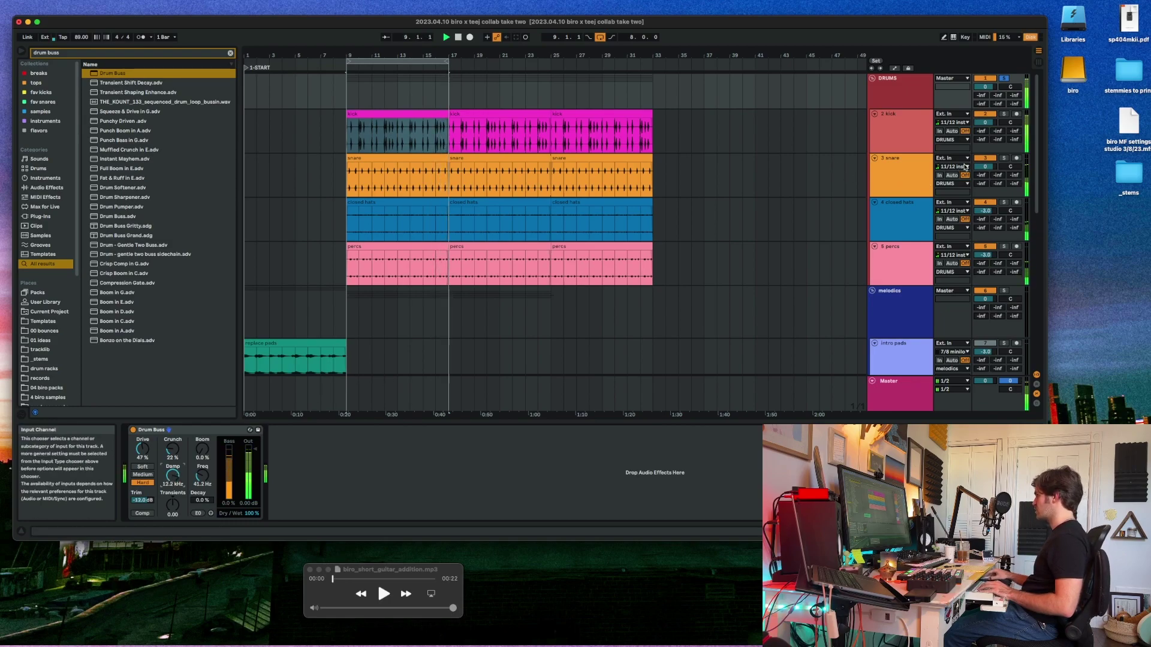
Step: Open the first snare clip's settings, switch its warp mode to Beats, and set its pitch to -3 semitones
{"action": "left_click", "coordinate": [905, 167]}
{"action": "key", "text": "space"}
{"action": "left_click", "coordinate": [419, 159]}
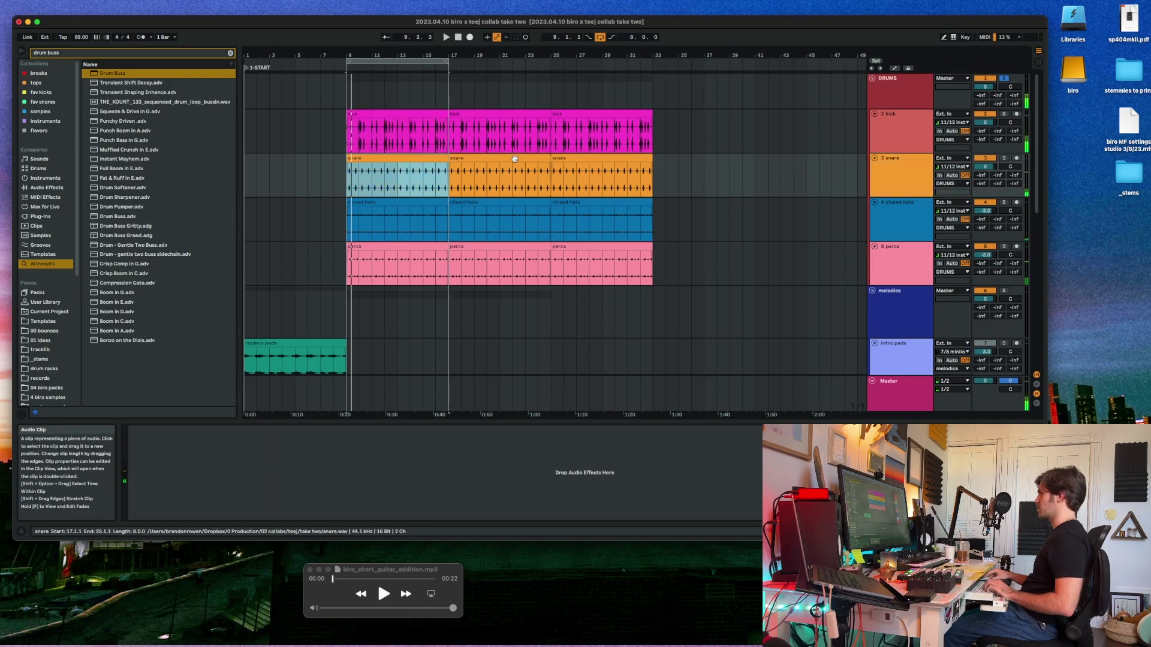
{"action": "key", "text": "shift+Tab"}
{"action": "left_click", "coordinate": [233, 372]}
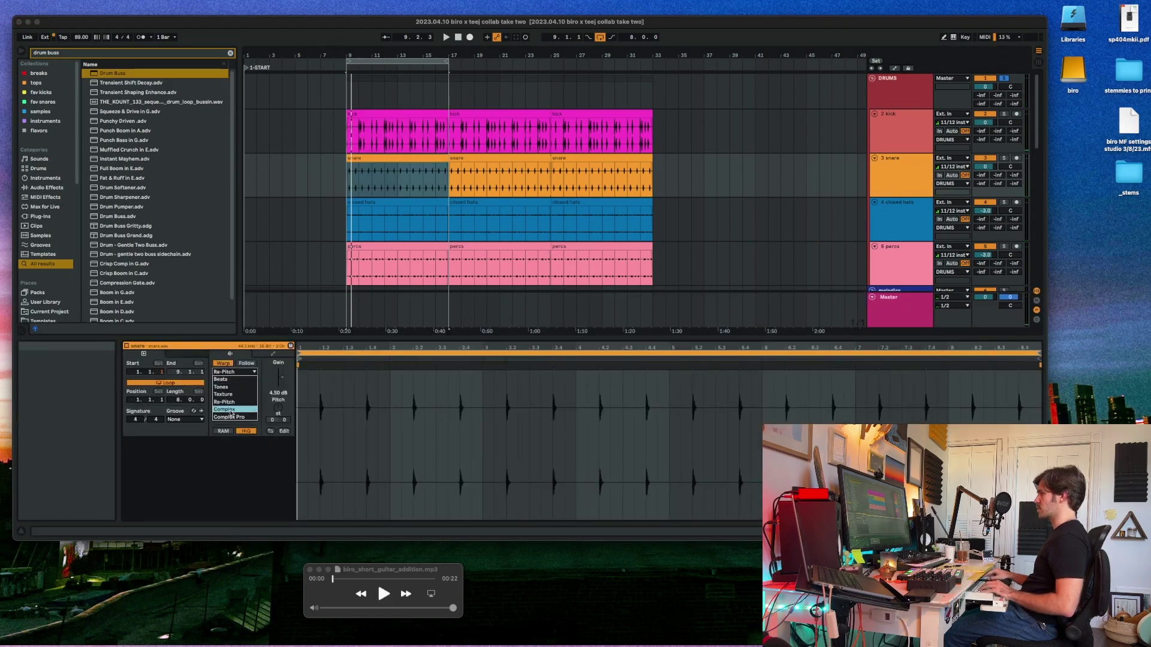
{"action": "left_click", "coordinate": [237, 379]}
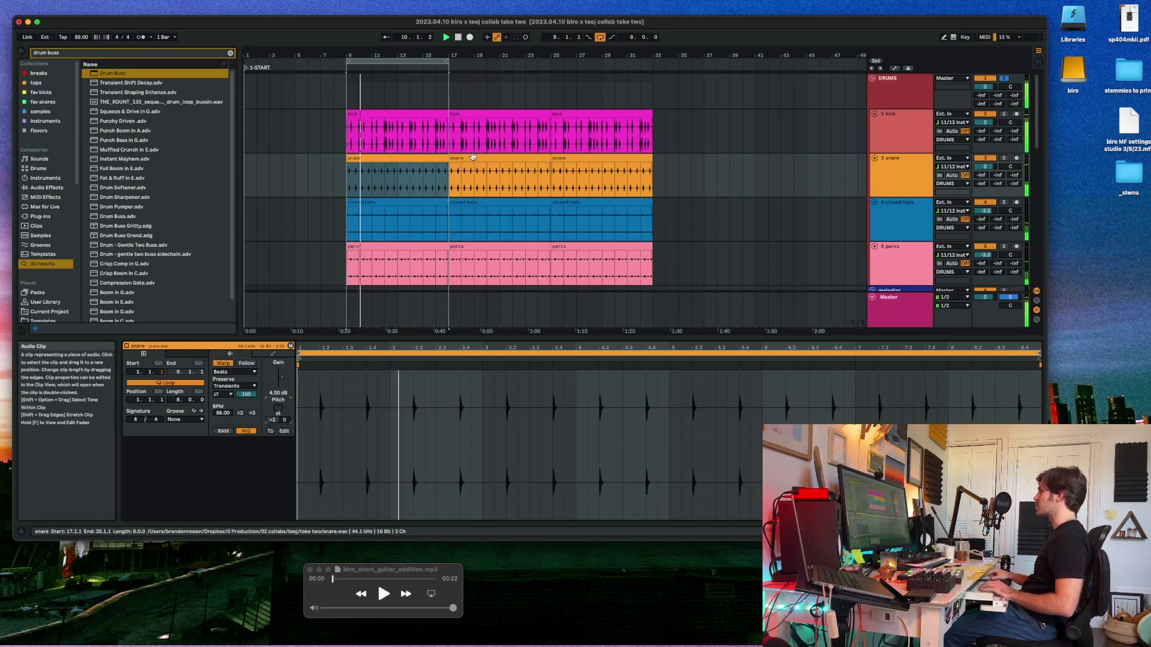
Step: Set the first snare clip's gain to 7.00 dB and extend it over the following snare clips to bar 33
{"action": "left_click", "coordinate": [431, 160]}
{"action": "key", "text": "super+d"}
{"action": "key", "text": "super+d"}
{"action": "left_click", "coordinate": [431, 160]}
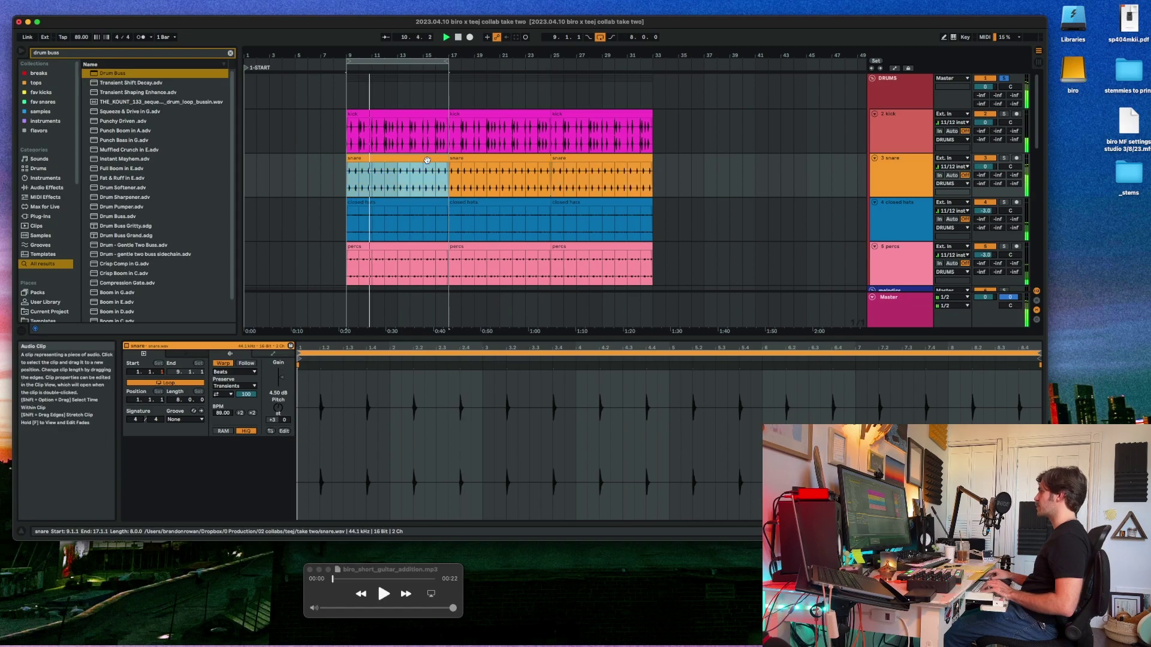
{"action": "left_click", "coordinate": [281, 381]}
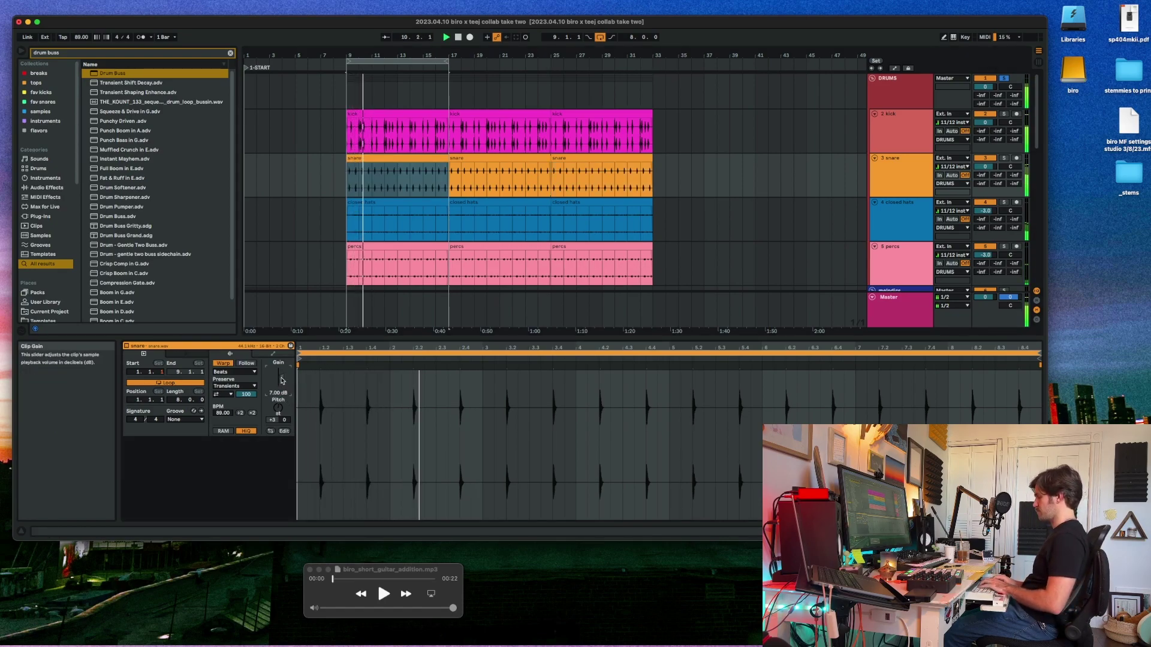
{"action": "scroll", "coordinate": [445, 163], "scroll_direction": "right", "scroll_amount": 1}
{"action": "left_click", "coordinate": [444, 162]}
{"action": "left_click_drag", "start_coordinate": [445, 160], "coordinate": [649, 160]}
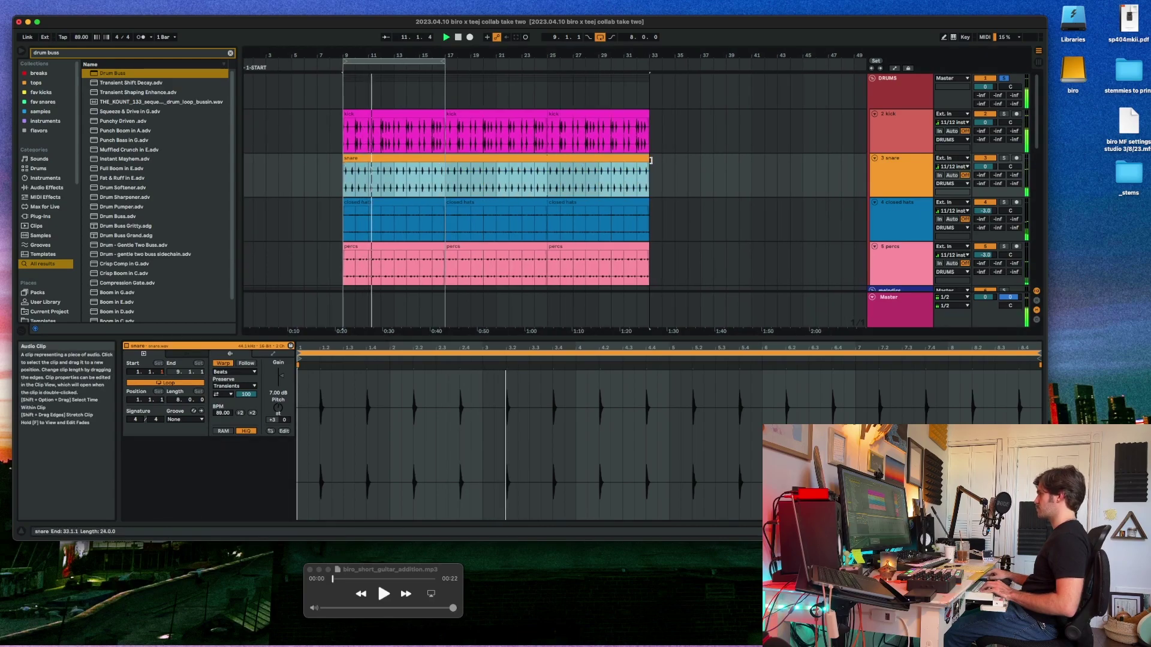
Step: Turn off the snare clip's transient looping, try a shorter transient envelope before restoring 100, and set the pitch to -6 semitones
{"action": "left_click", "coordinate": [232, 386]}
{"action": "left_click", "coordinate": [231, 441]}
{"action": "left_click", "coordinate": [224, 395]}
{"action": "left_click", "coordinate": [231, 402]}
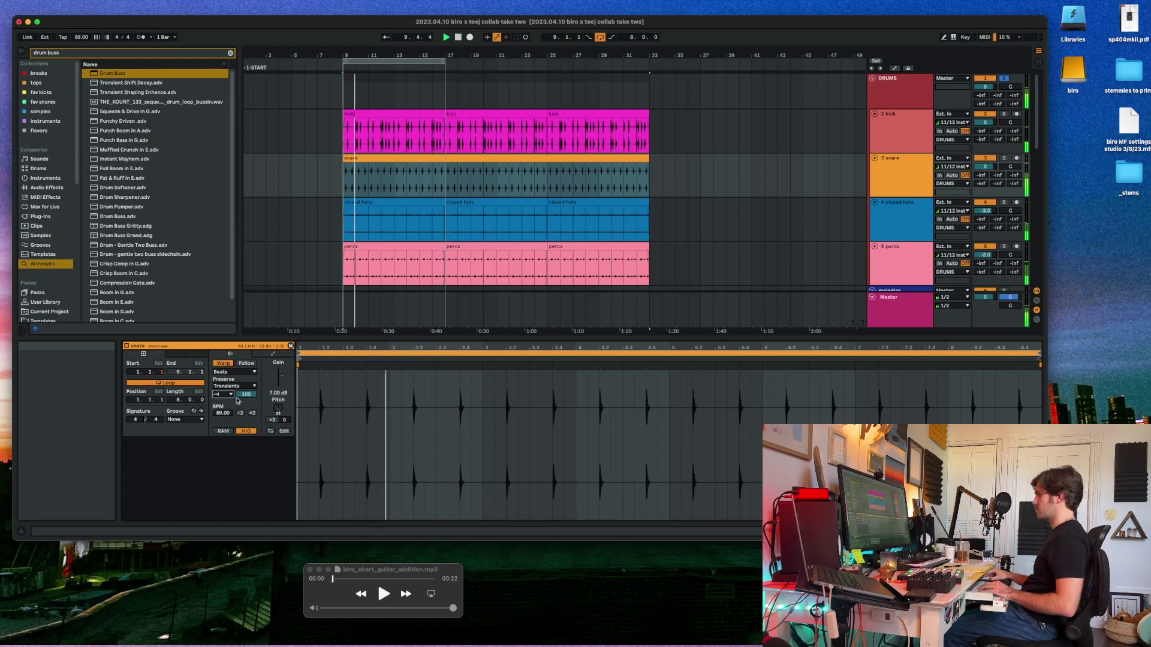
{"action": "left_click_drag", "start_coordinate": [237, 401], "coordinate": [238, 440]}
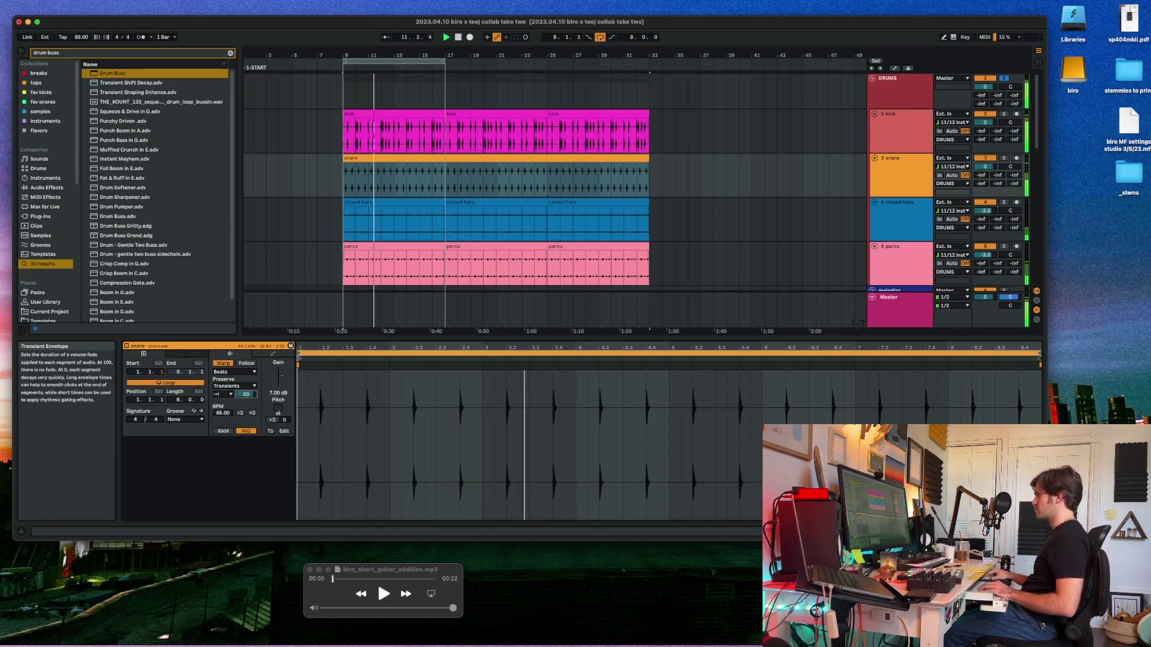
{"action": "left_click_drag", "start_coordinate": [246, 394], "coordinate": [246, 372]}
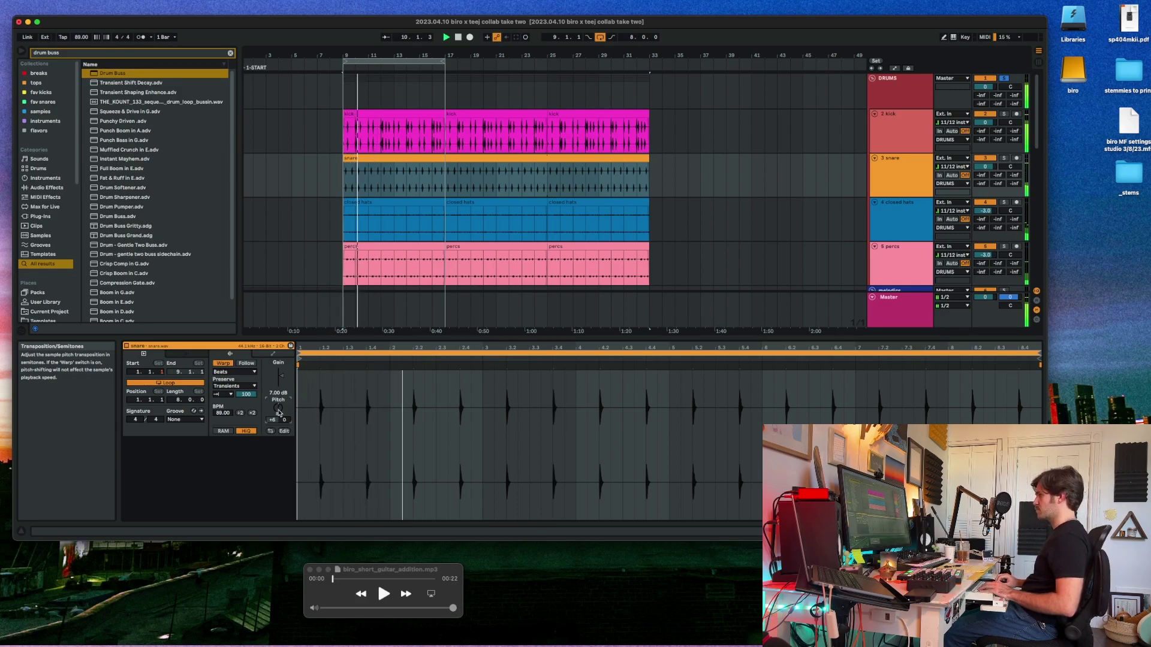
Step: Restart playback and set the extended snare clip's gain to 9.00 dB
{"action": "left_click", "coordinate": [439, 159]}
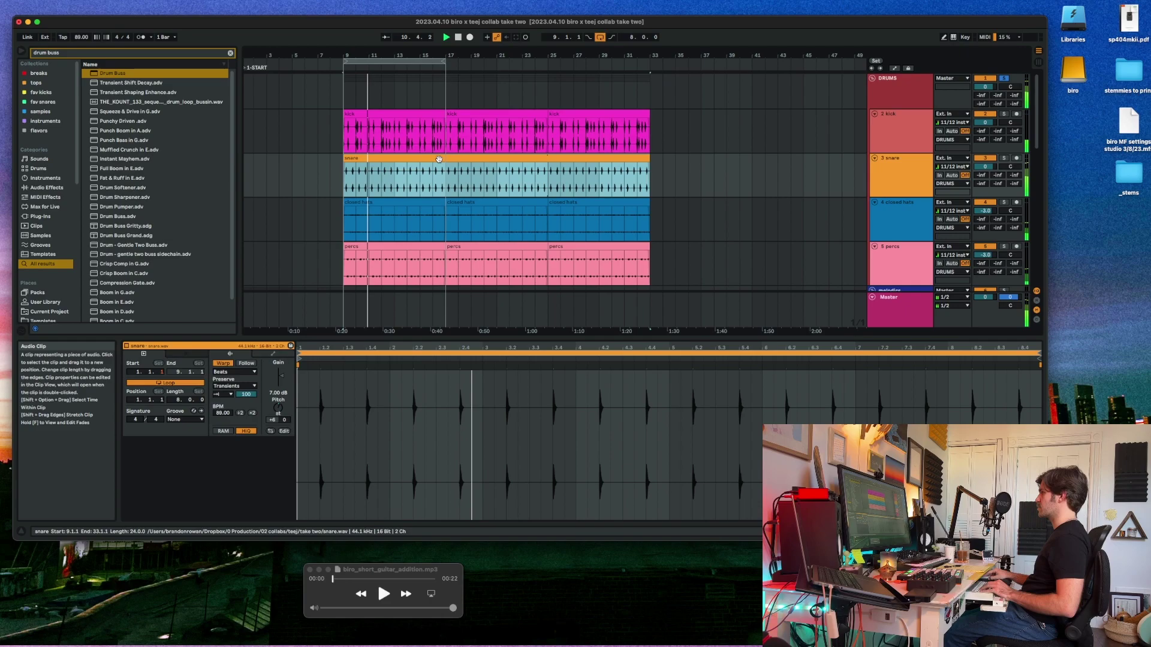
{"action": "key", "text": "space"}
{"action": "key", "text": "space"}
{"action": "left_click_drag", "start_coordinate": [281, 376], "coordinate": [281, 374]}
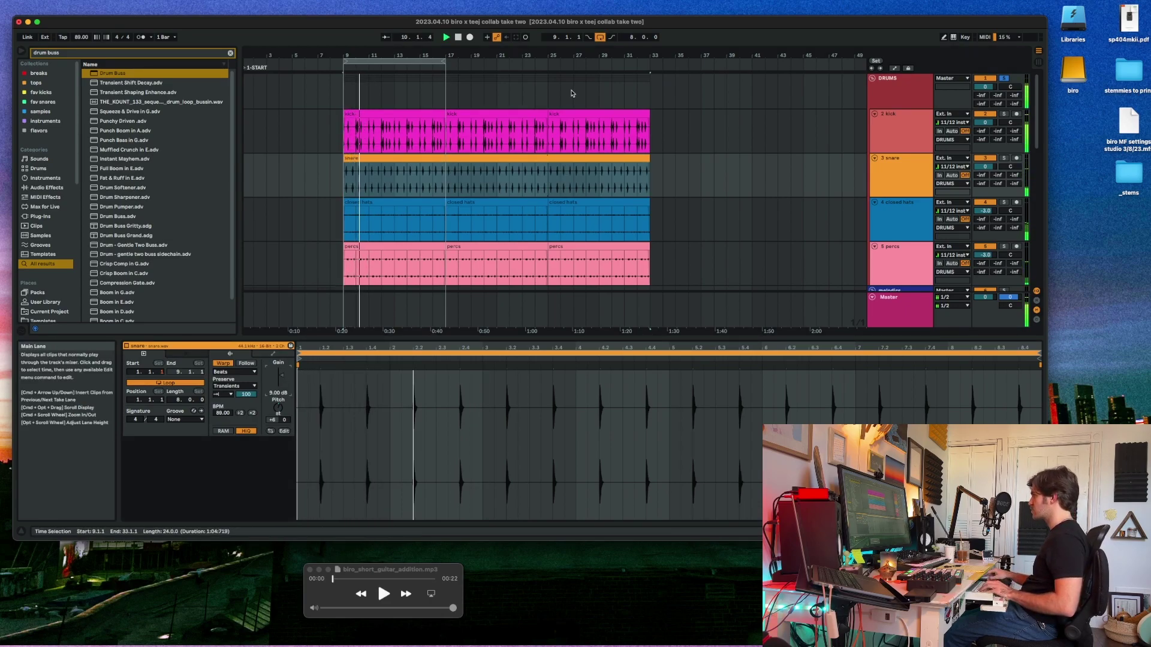
{"action": "left_click", "coordinate": [486, 158]}
{"action": "scroll", "coordinate": [483, 117], "scroll_direction": "down", "scroll_amount": 1}
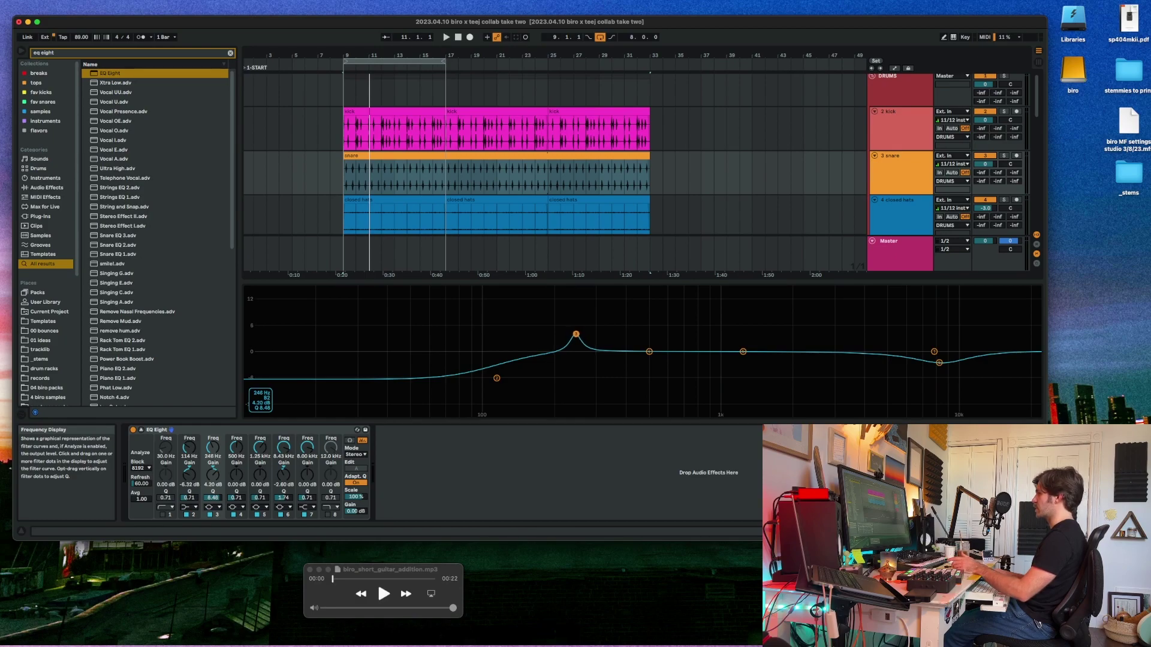
Step: Start playback and boost the narrow EQ Eight peak near 248 Hz on the snare track
{"action": "key", "text": "space"}
{"action": "left_click_drag", "start_coordinate": [576, 335], "coordinate": [576, 295]}
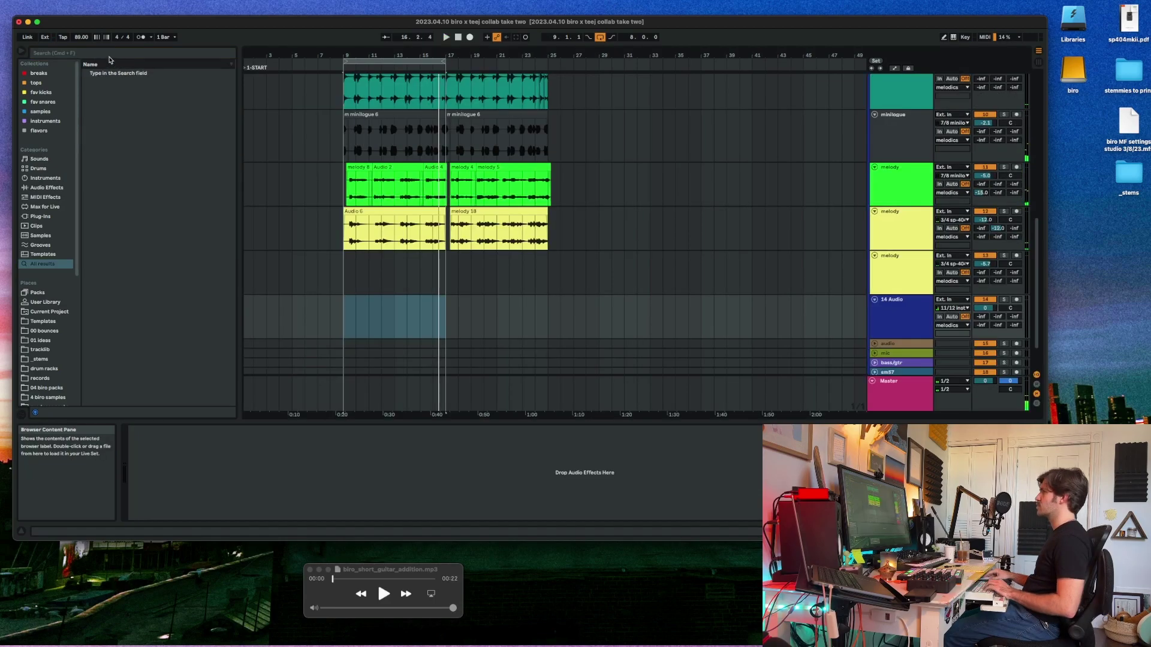
Step: Search the browser for "instant sum" and place BIROCRATIC_texture_one_shot_instant_summer.wav on track 14 at bar 9
{"action": "left_click", "coordinate": [159, 54]}
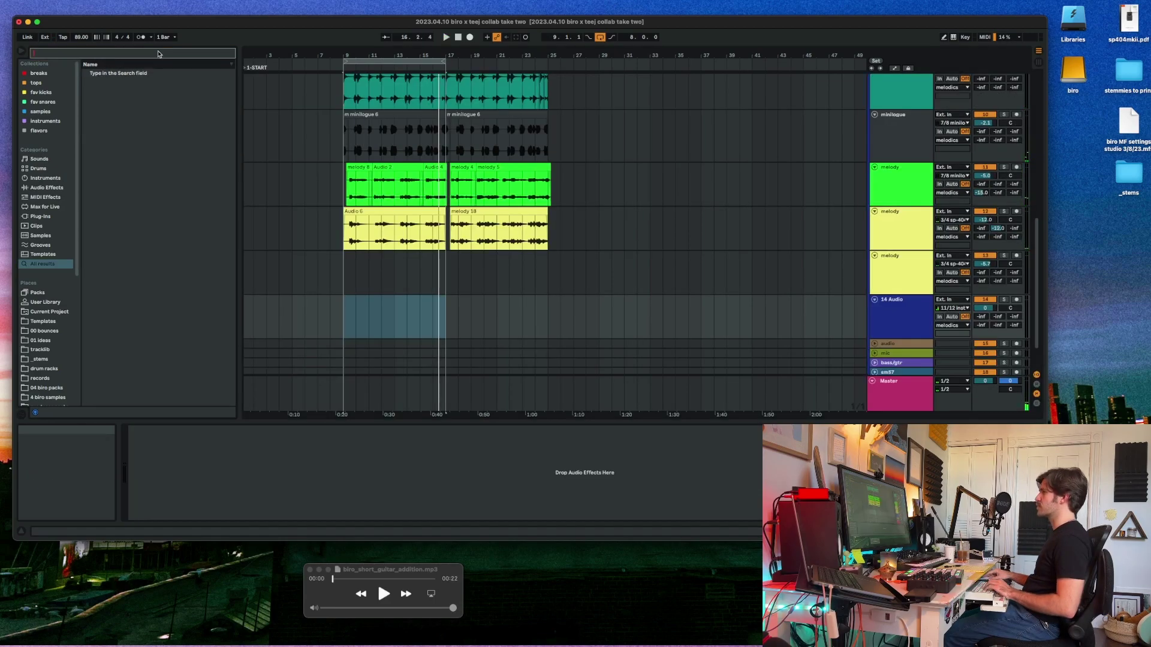
{"action": "type", "text": "texture_lof"}
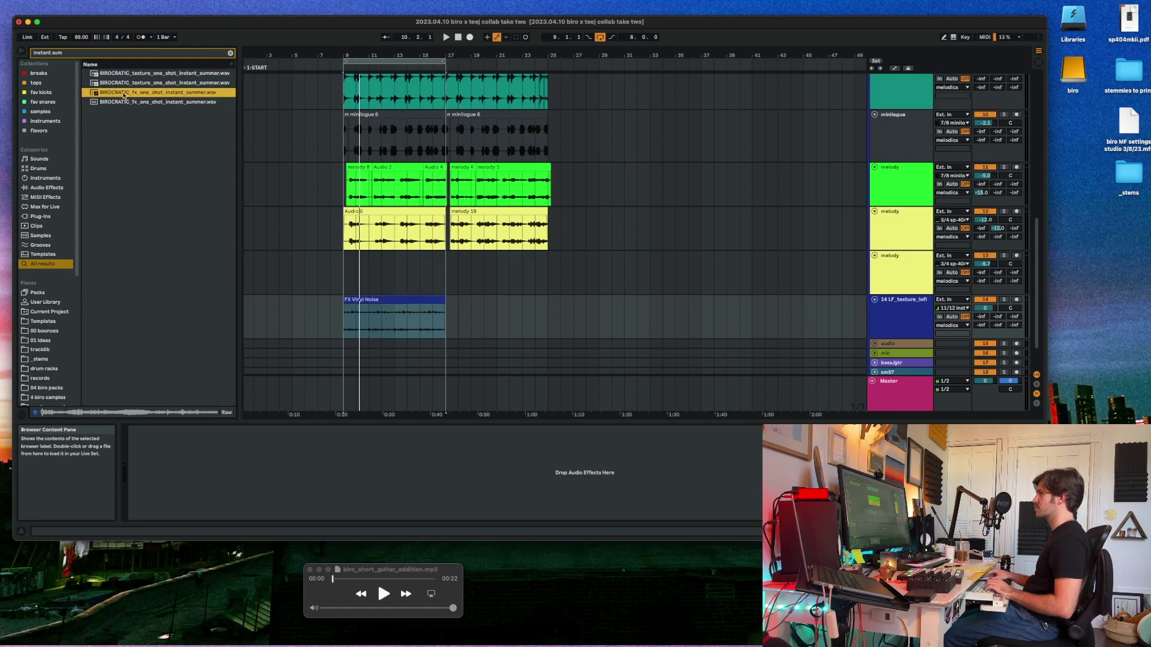
{"action": "left_click_drag", "start_coordinate": [116, 84], "coordinate": [356, 318]}
{"action": "key", "text": "Left"}
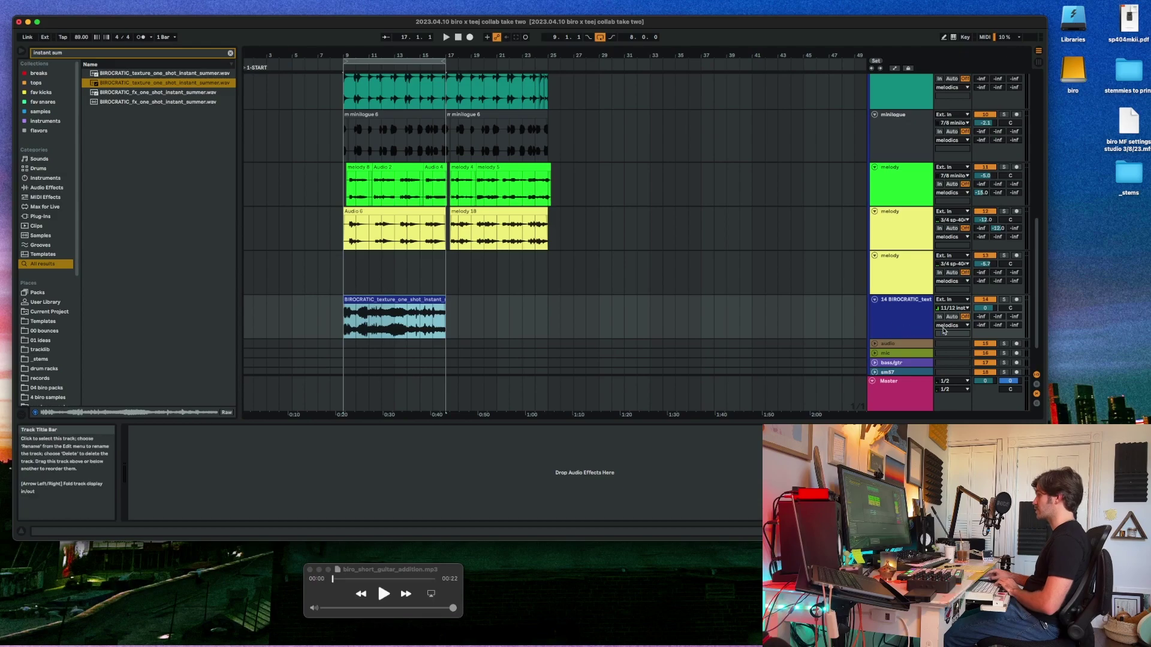
Step: Set the texture clip's gain to -24.0 dB and lower its track volume during playback
{"action": "double_click", "coordinate": [440, 318]}
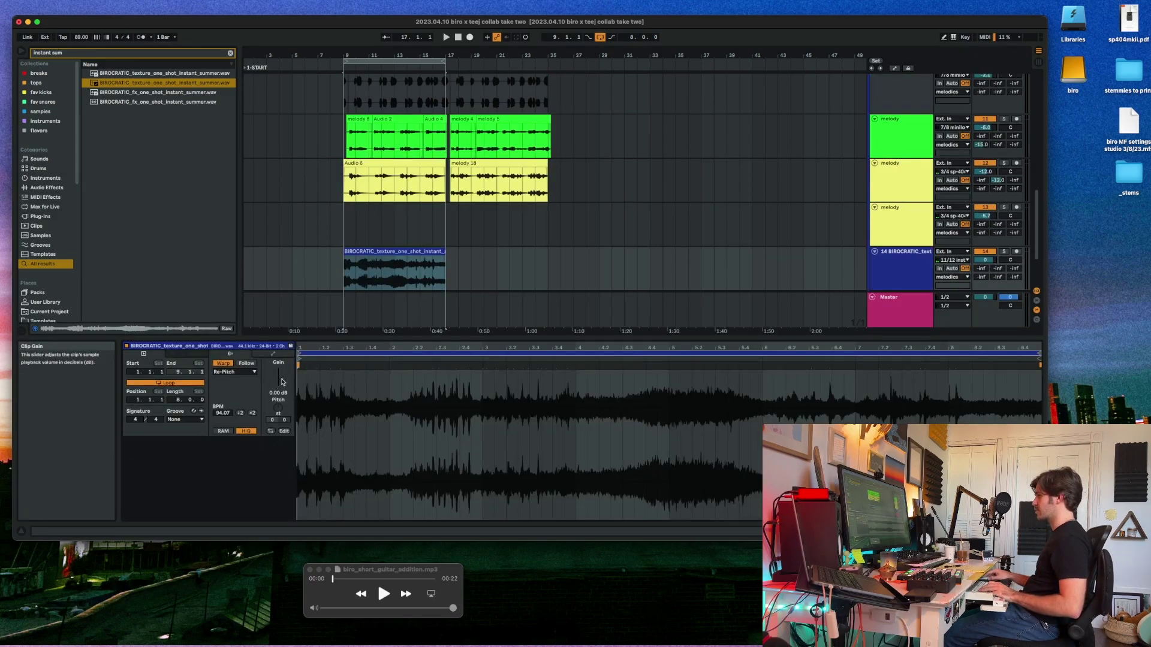
{"action": "key", "text": "Return"}
{"action": "key", "text": "space"}
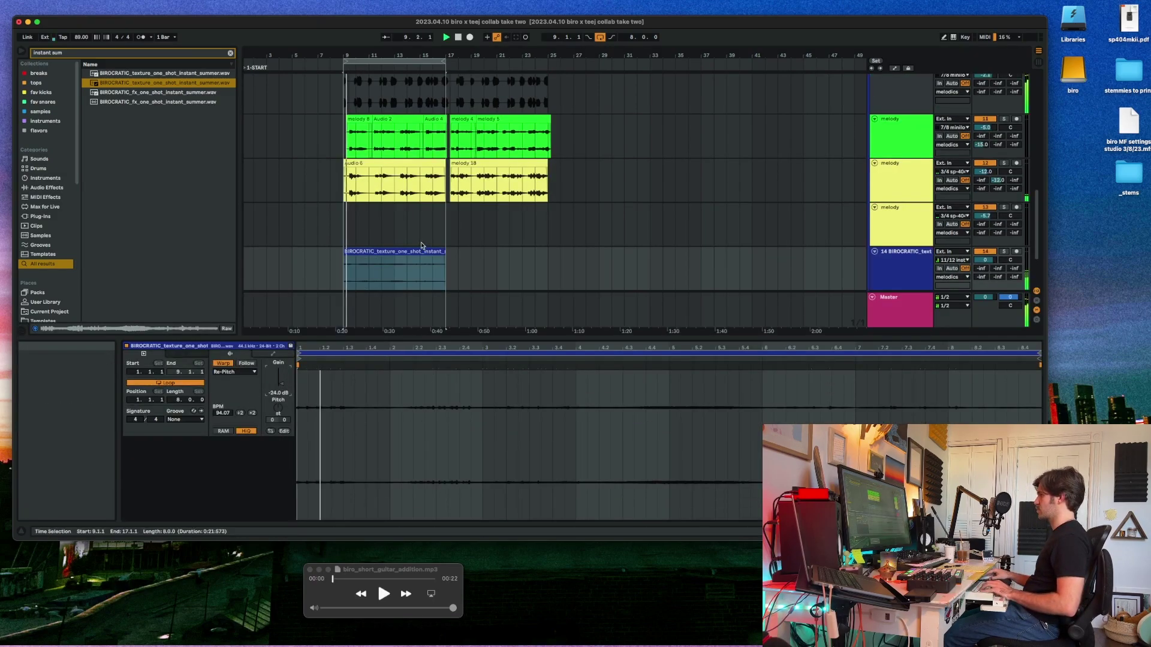
{"action": "left_click_drag", "start_coordinate": [992, 260], "coordinate": [992, 279]}
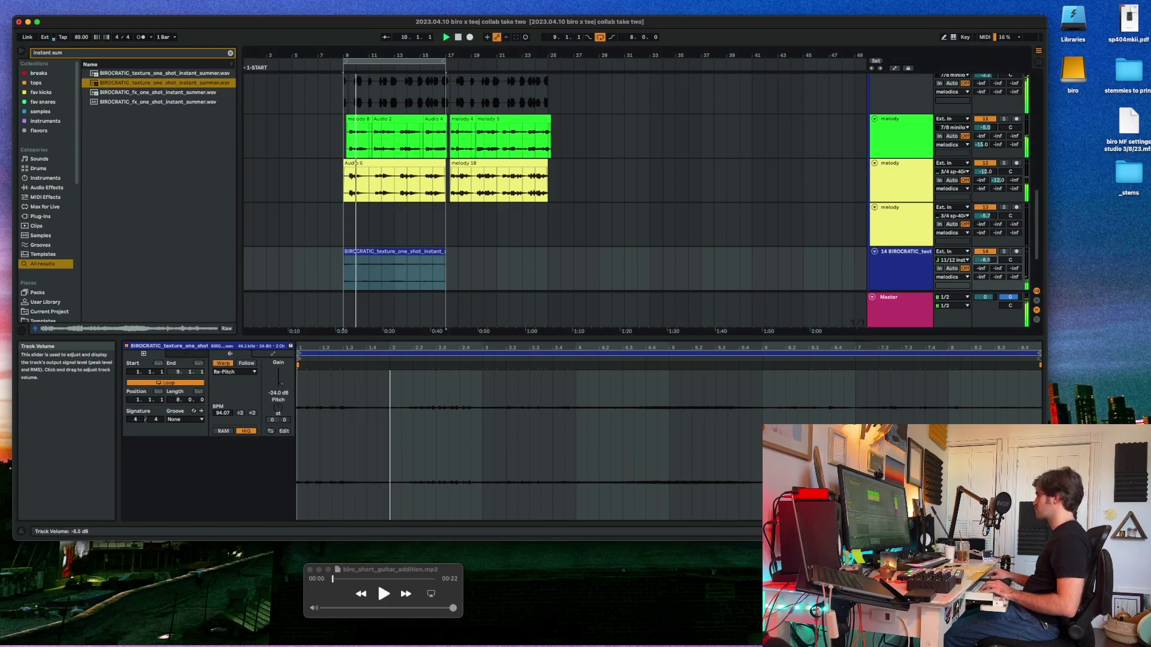
Step: Extend the texture clip back to bar 1 and forward to about bar 49, and set its track volume to -15 dB
{"action": "left_click_drag", "start_coordinate": [343, 250], "coordinate": [244, 251]}
{"action": "left_click_drag", "start_coordinate": [984, 261], "coordinate": [983, 275]}
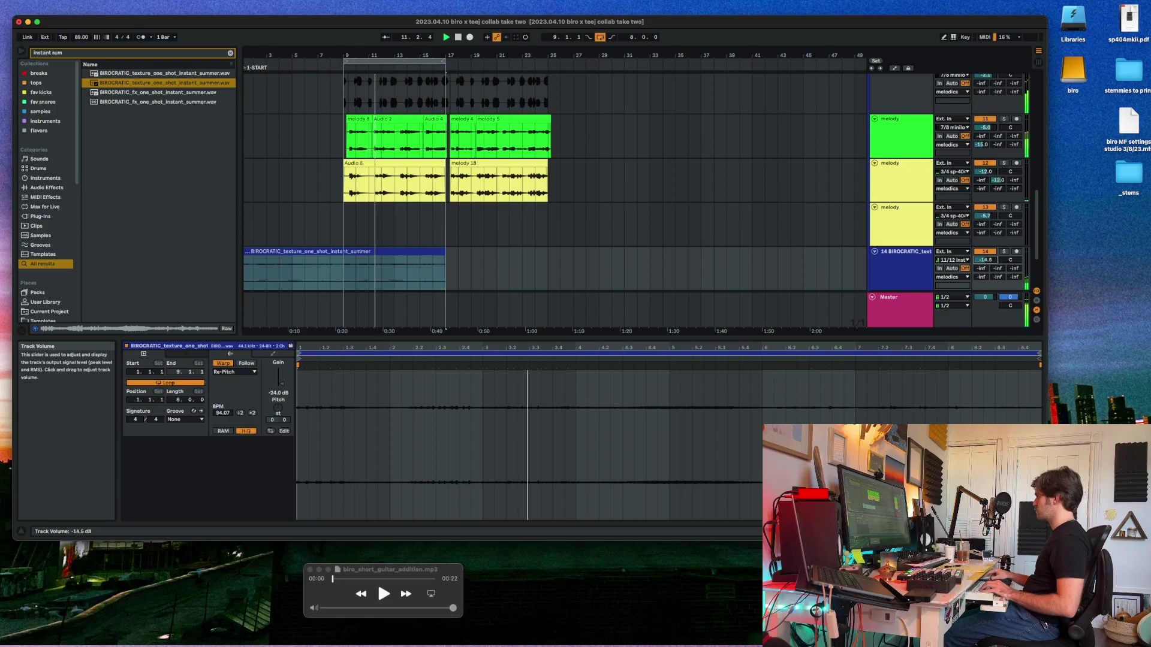
{"action": "type", "text": "-15"}
{"action": "key", "text": "Return"}
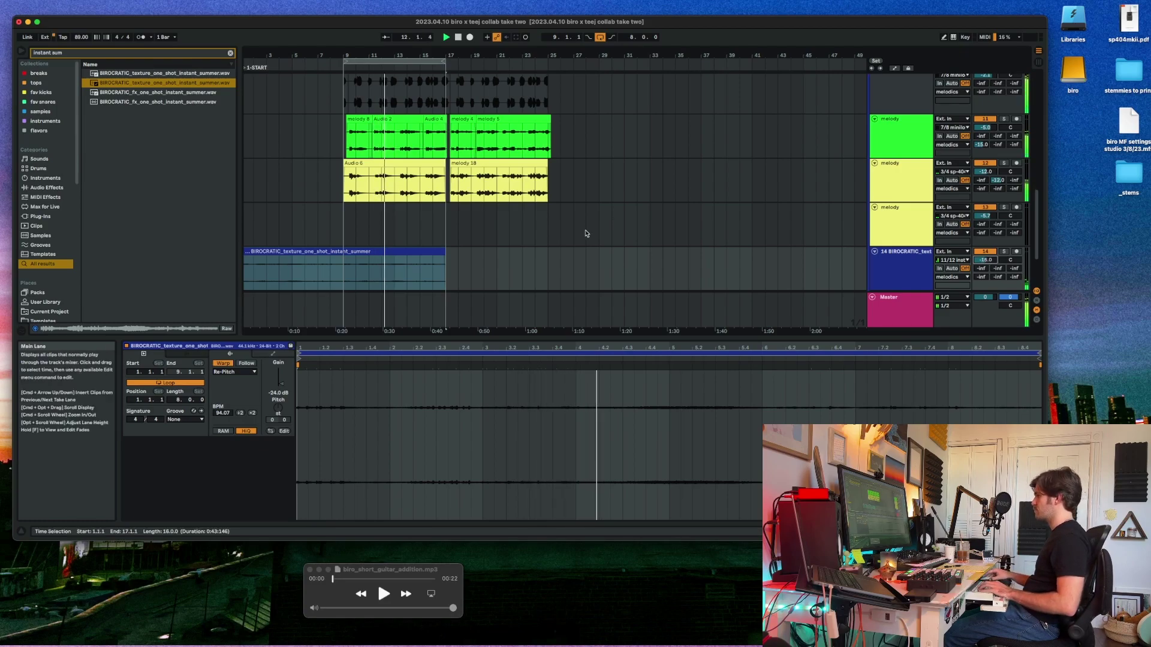
{"action": "left_click", "coordinate": [482, 260]}
{"action": "left_click", "coordinate": [445, 252]}
{"action": "left_click_drag", "start_coordinate": [445, 251], "coordinate": [863, 252]}
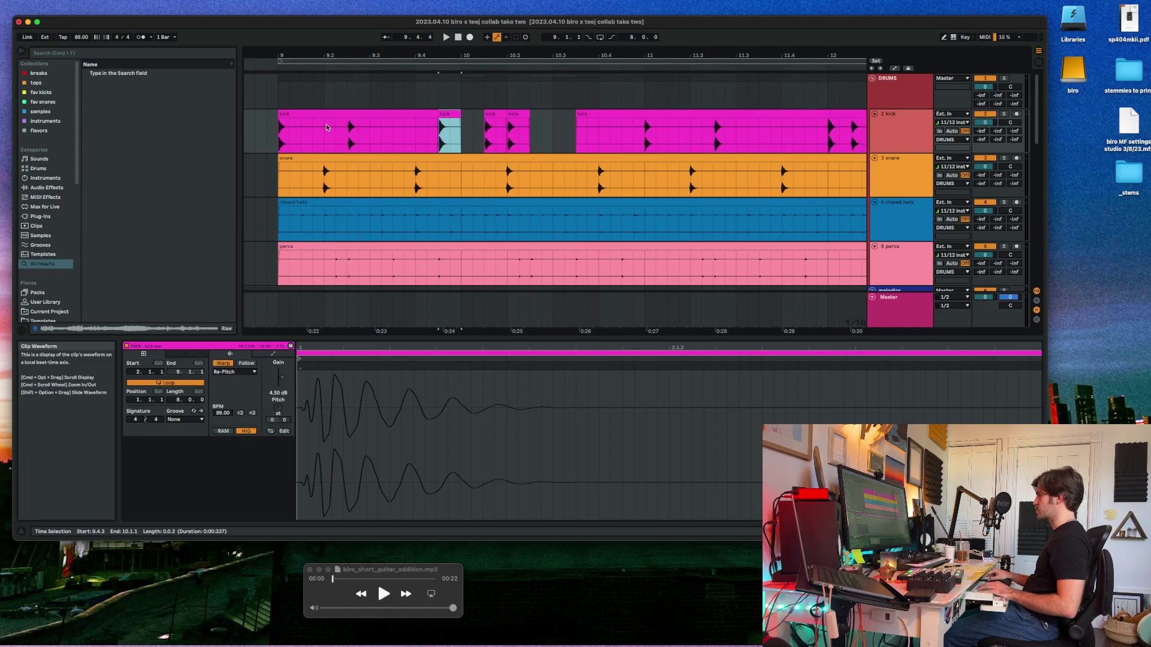
Step: Select the first kick clip at bar 9 and play the arrangement from there
{"action": "left_click", "coordinate": [330, 115]}
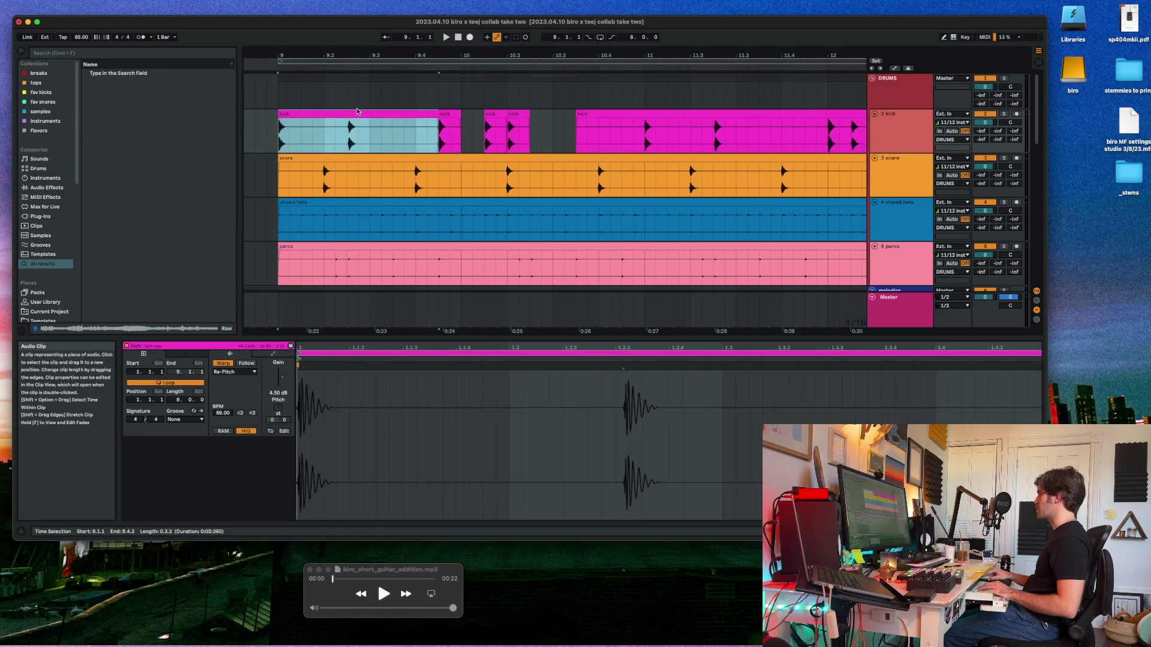
{"action": "key", "text": "space"}
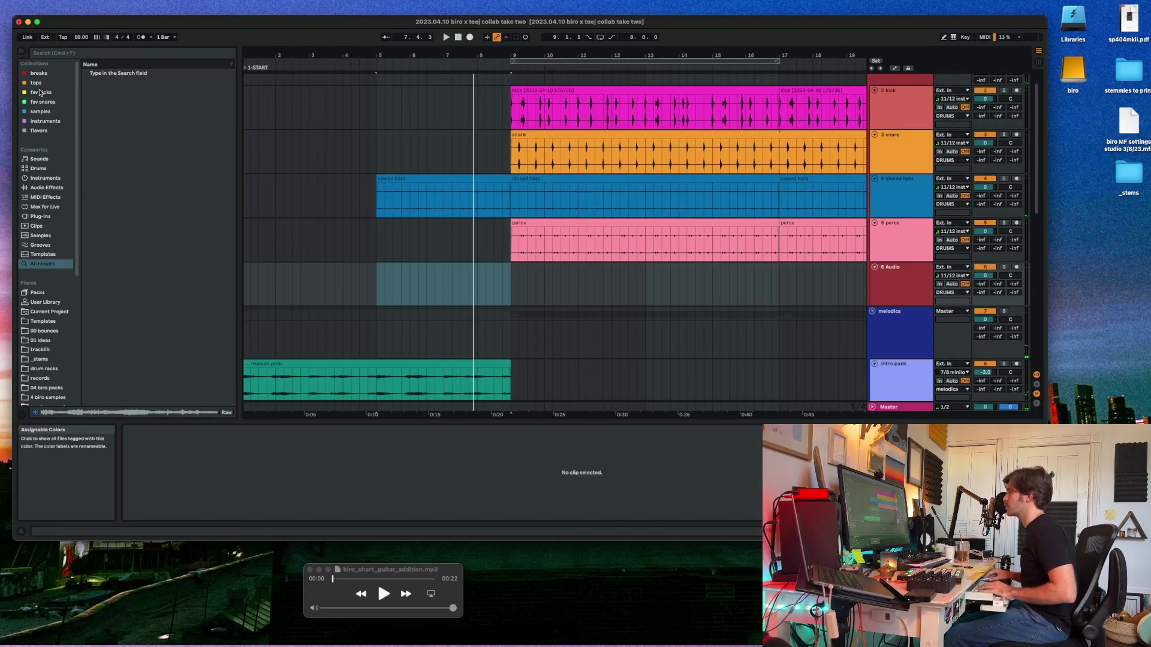
Step: Audition 085bpmFINGERSNAP1.wav from the tops collection, place it on the 6 Audio track from bar 5, and lower the track volume to -20.3 dB
{"action": "left_click", "coordinate": [36, 82]}
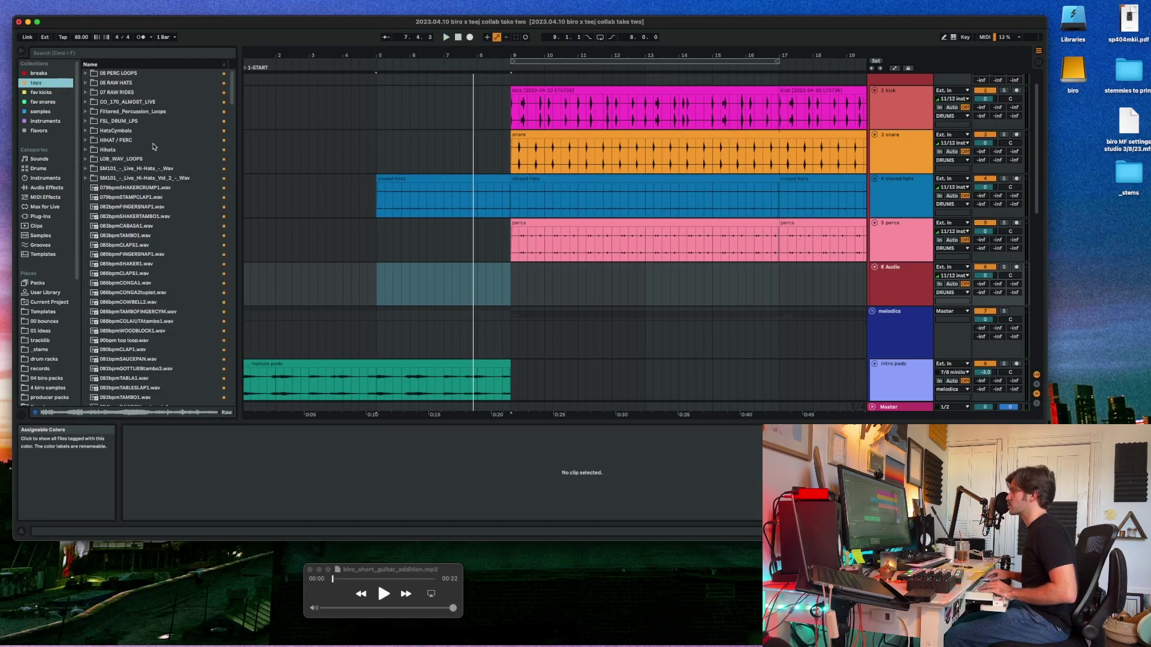
{"action": "scroll", "coordinate": [149, 191], "scroll_direction": "down", "scroll_amount": 3}
{"action": "left_click", "coordinate": [146, 201]}
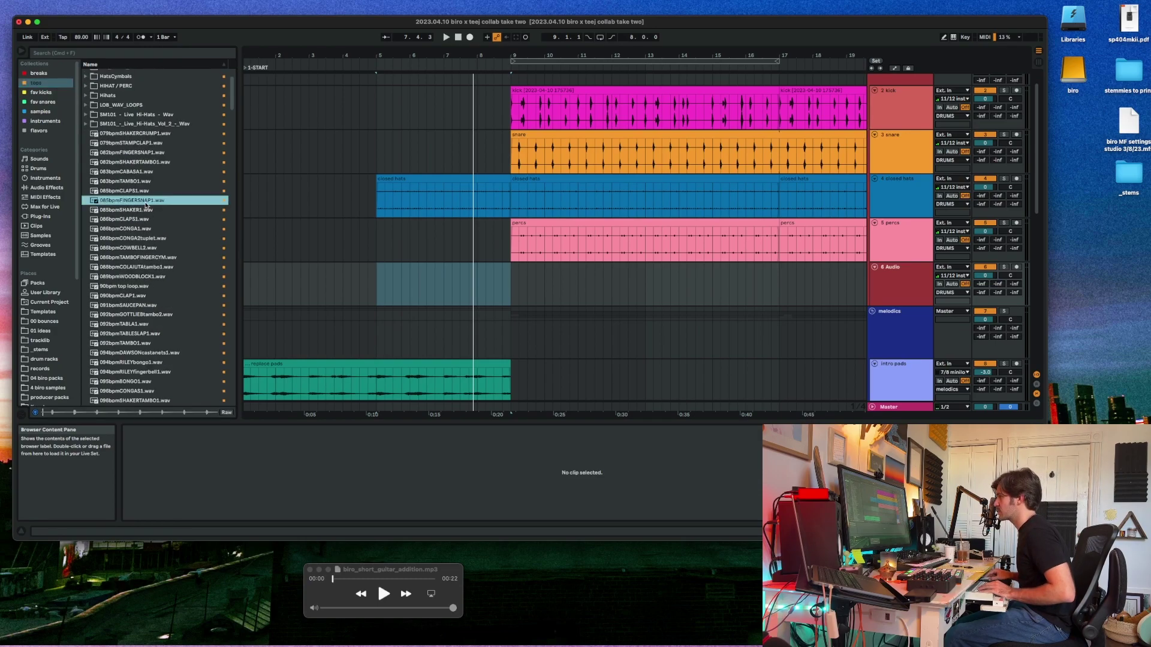
{"action": "key", "text": "space"}
{"action": "left_click_drag", "start_coordinate": [147, 205], "coordinate": [384, 285]}
{"action": "left_click_drag", "start_coordinate": [985, 275], "coordinate": [985, 302]}
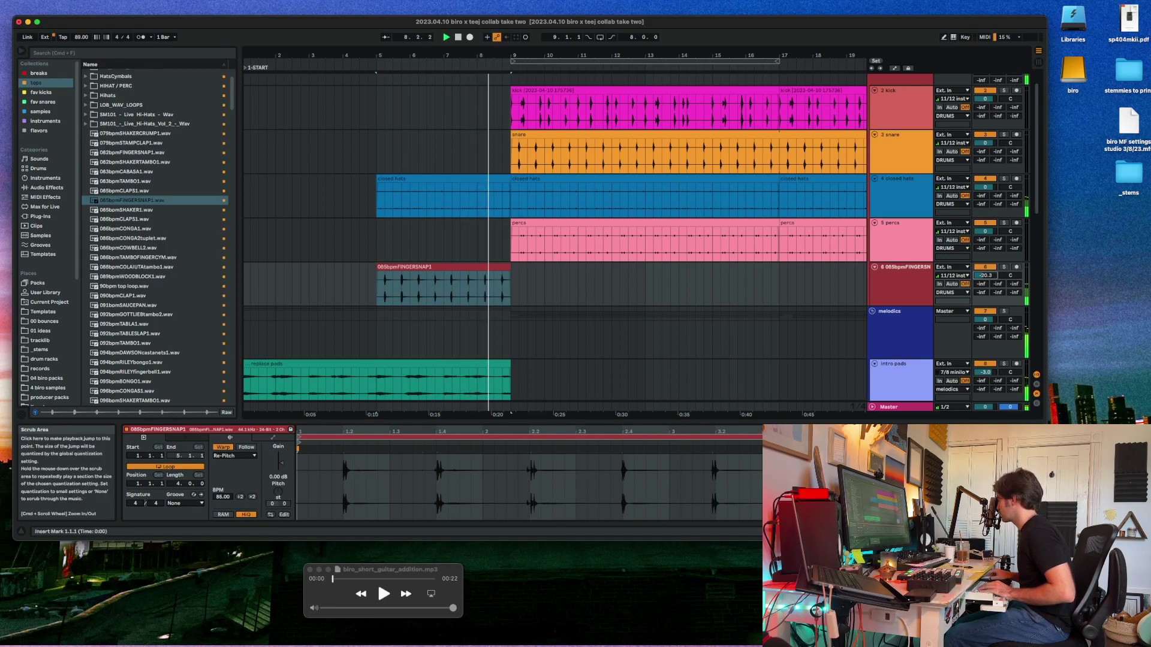
Step: Delete the closed hats and finger snap audio from beat 8.3 to bar 9 and play the resulting gap
{"action": "left_click", "coordinate": [553, 268]}
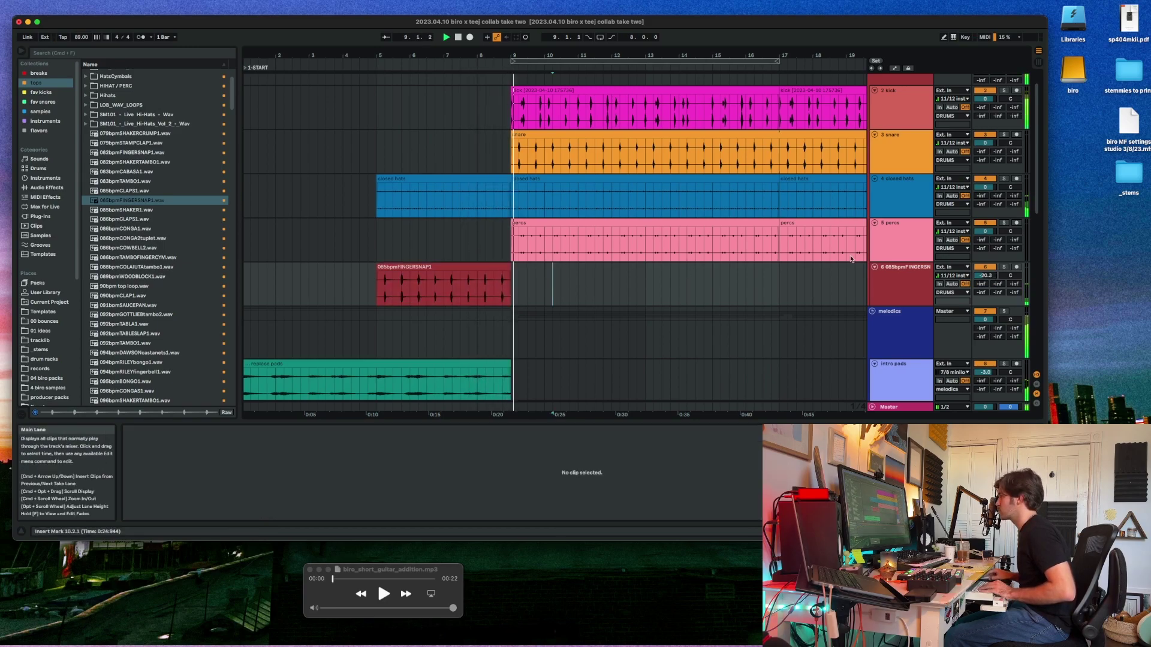
{"action": "left_click_drag", "start_coordinate": [510, 179], "coordinate": [493, 180]}
{"action": "left_click_drag", "start_coordinate": [519, 276], "coordinate": [495, 277]}
{"action": "key", "text": "Delete"}
{"action": "left_click", "coordinate": [474, 235]}
{"action": "key", "text": "space"}
{"action": "key", "text": "space"}
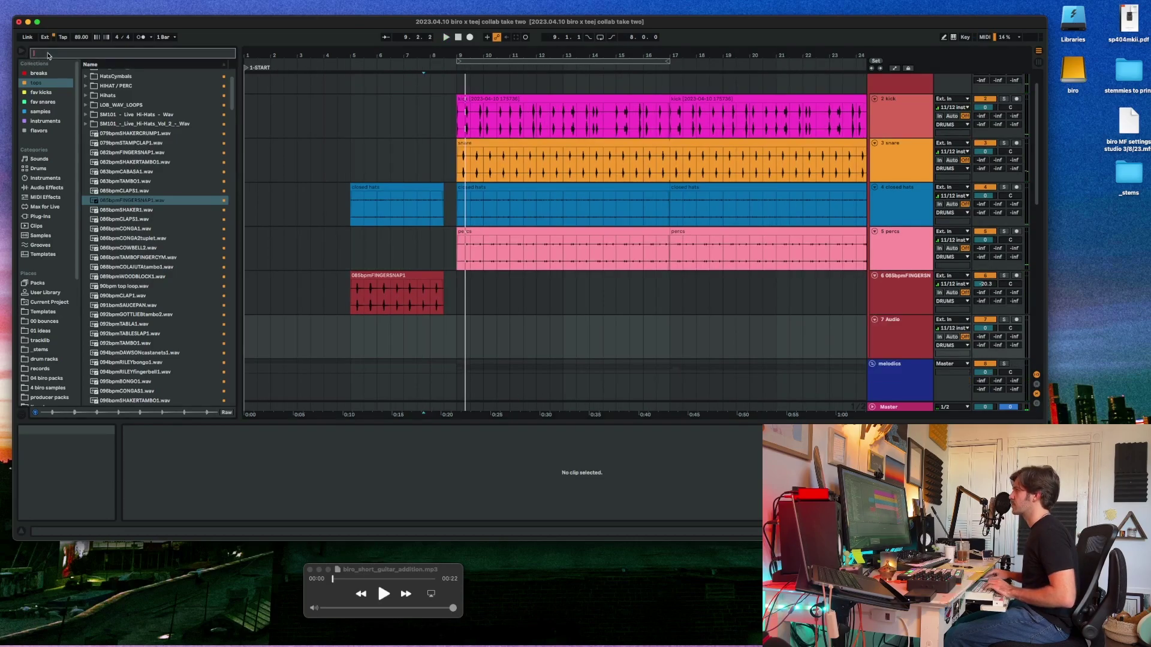
Step: Search the breaks collection for "fill" and place Lil Fill.wav on the 7 Audio track at beat 8.3
{"action": "type", "text": "fill"}
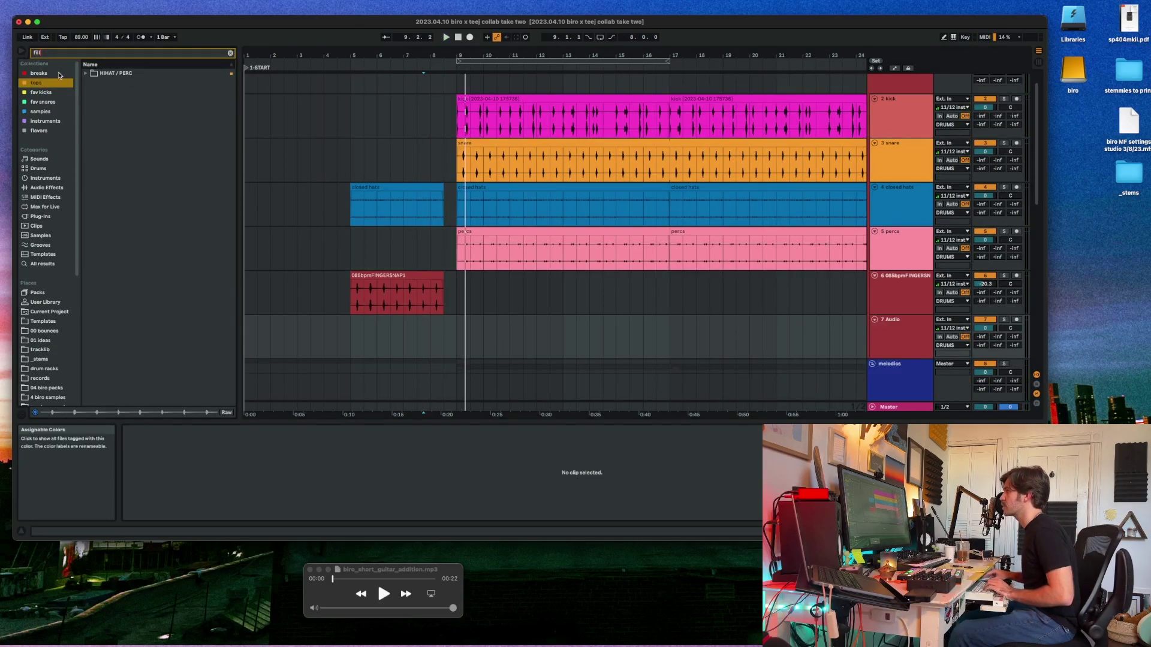
{"action": "left_click", "coordinate": [59, 74]}
{"action": "left_click", "coordinate": [172, 120]}
{"action": "left_click_drag", "start_coordinate": [134, 120], "coordinate": [447, 335]}
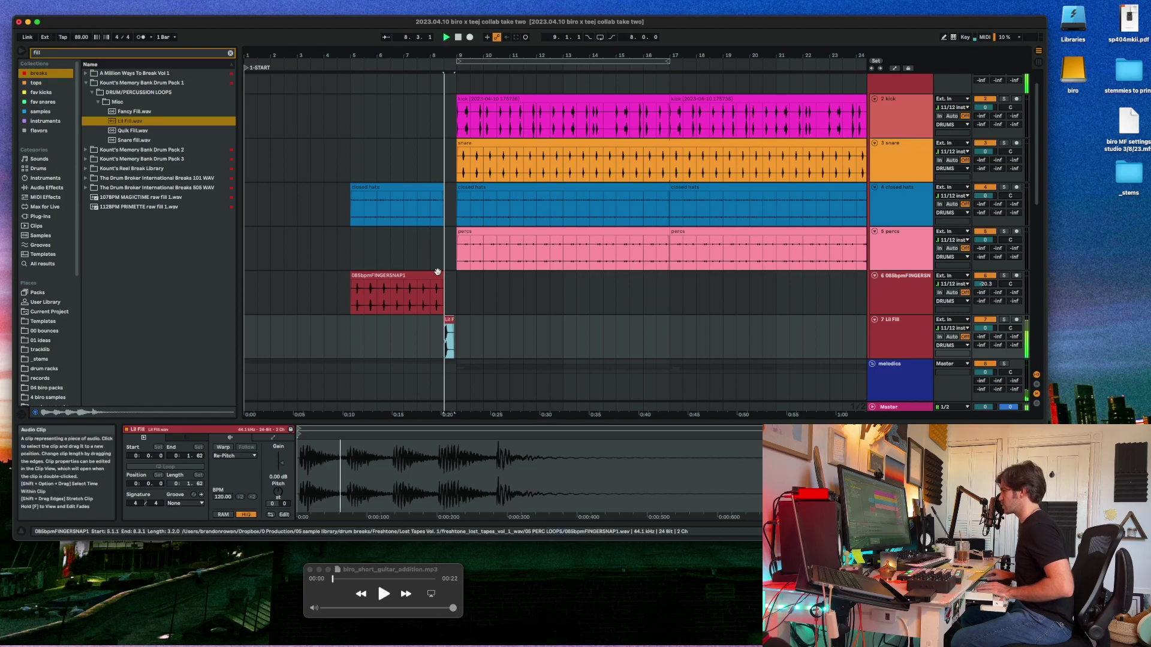
Step: Audition the transition into bar 9, shift the Lil Fill clip to start at beat 8.4, and set its track volume to -6.7 dB
{"action": "key", "text": "space"}
{"action": "left_click_drag", "start_coordinate": [441, 56], "coordinate": [442, 135]}
{"action": "key", "text": "space"}
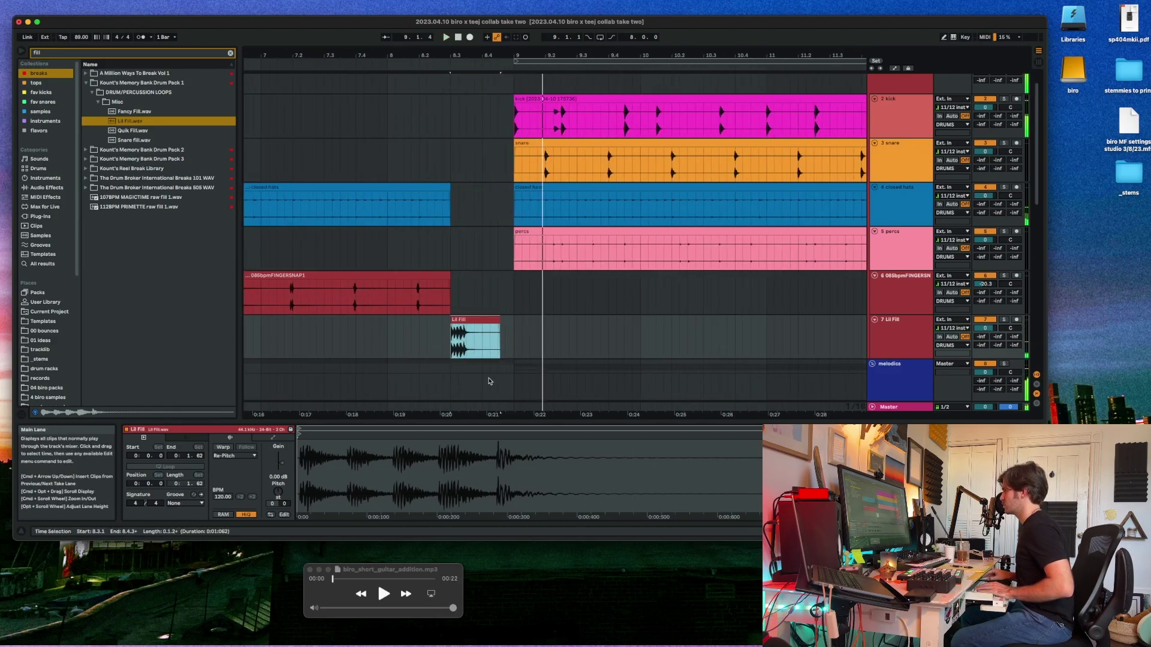
{"action": "left_click_drag", "start_coordinate": [472, 320], "coordinate": [518, 325]}
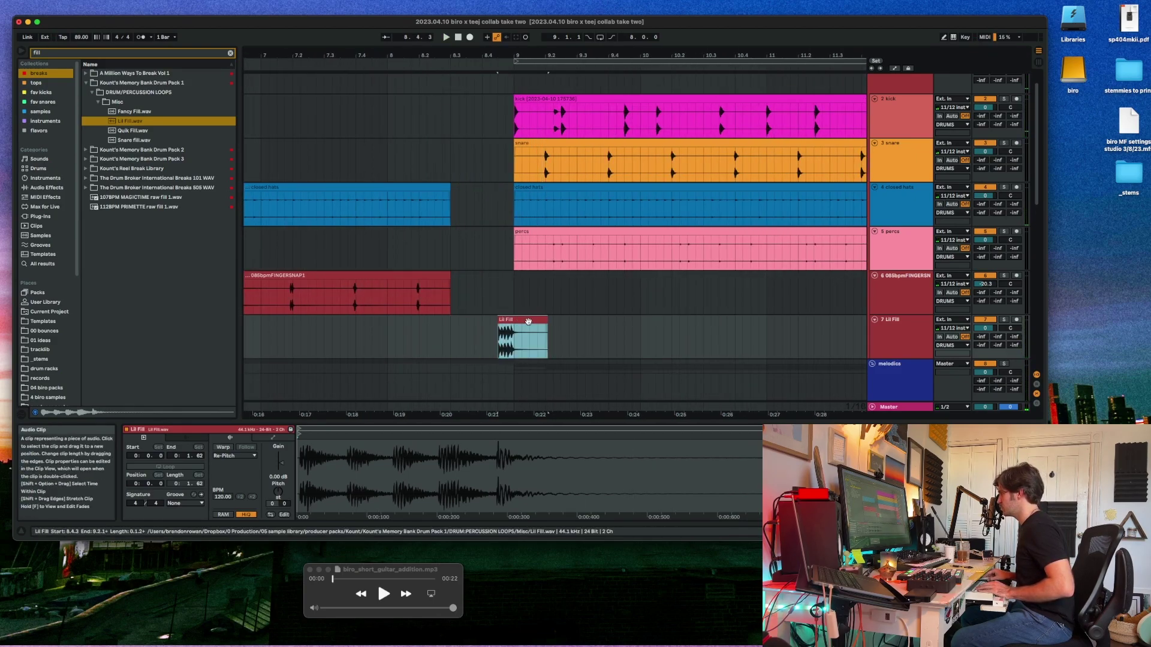
{"action": "key", "text": "space"}
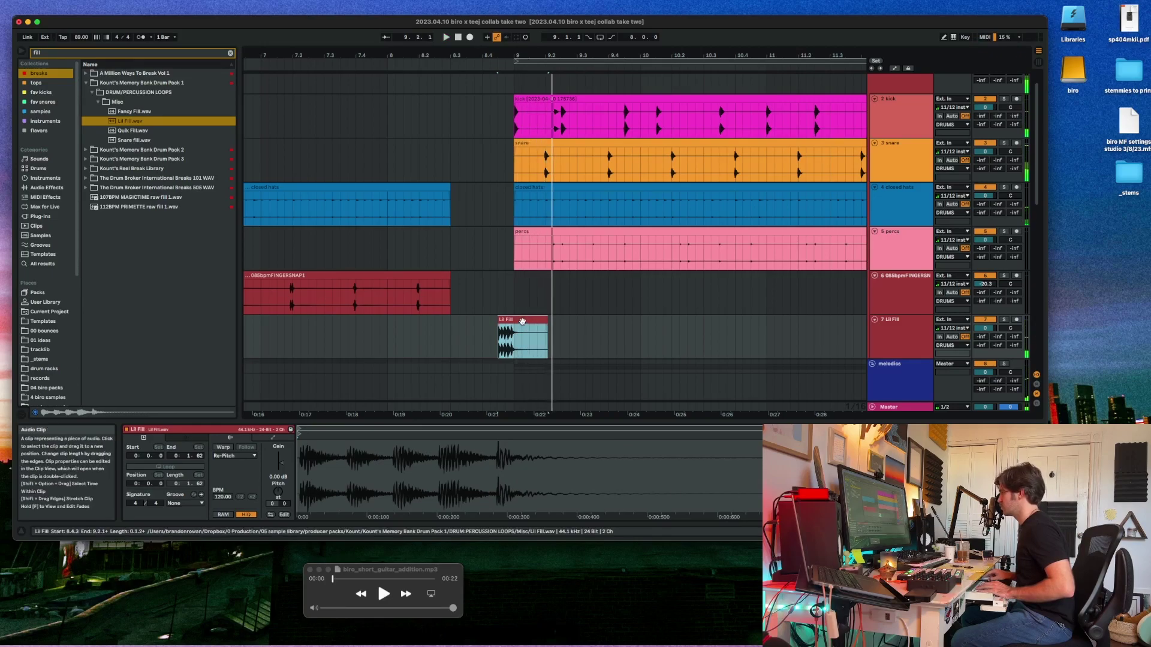
{"action": "left_click_drag", "start_coordinate": [522, 321], "coordinate": [512, 322]}
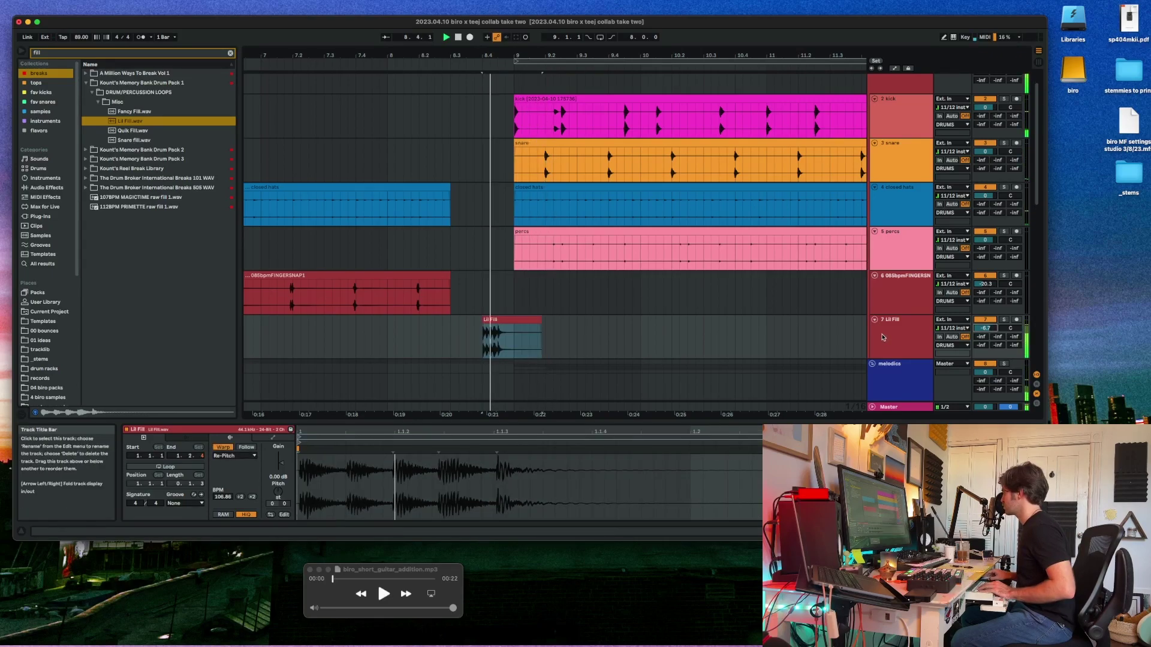
Step: Find Foxy Crash.wav by searching "crash", place it at bar 9 on a new audio track below Lil Fill, and set the volume to -3.0 dB
{"action": "left_click", "coordinate": [885, 335]}
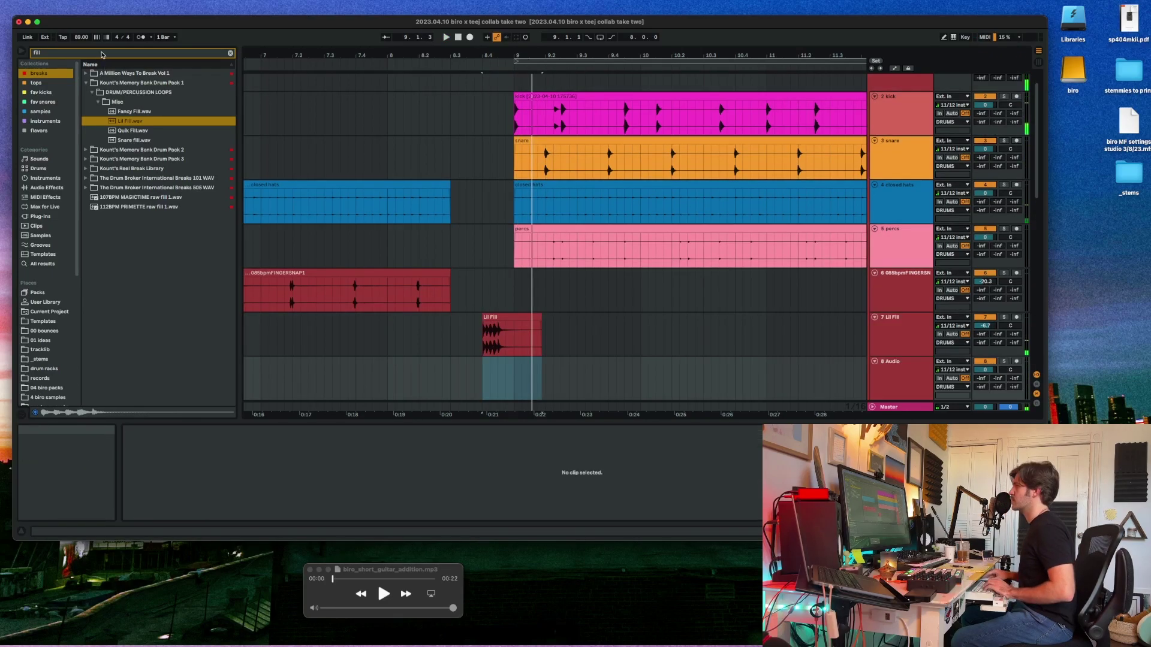
{"action": "left_click", "coordinate": [102, 52]}
{"action": "type", "text": "c"}
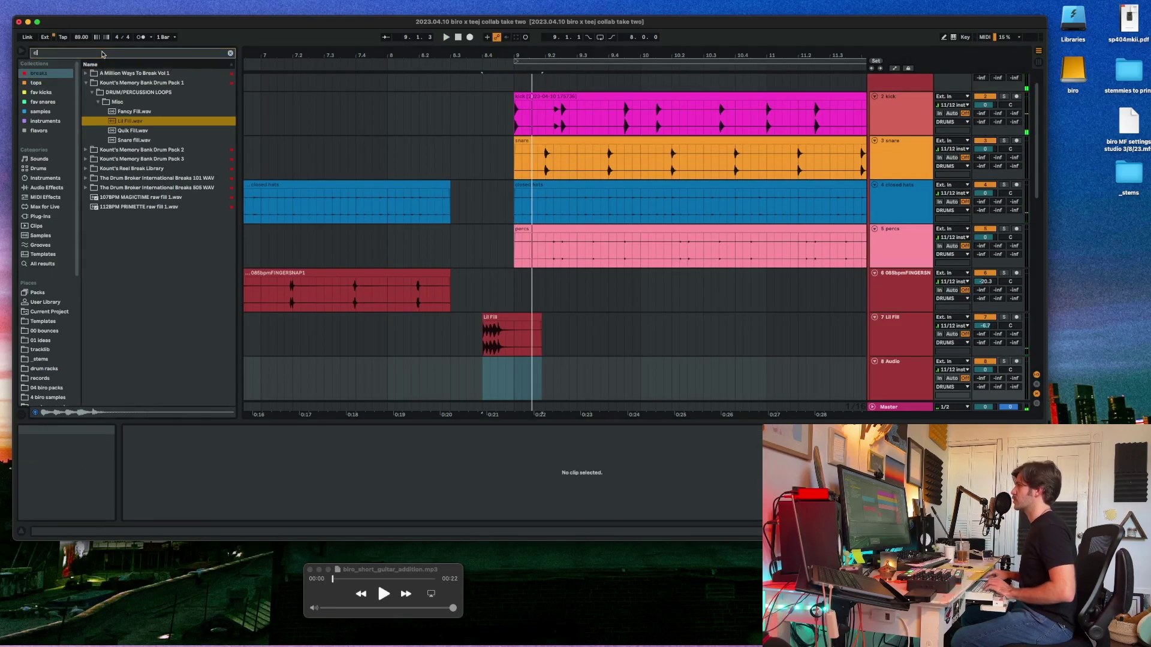
{"action": "type", "text": "rash"}
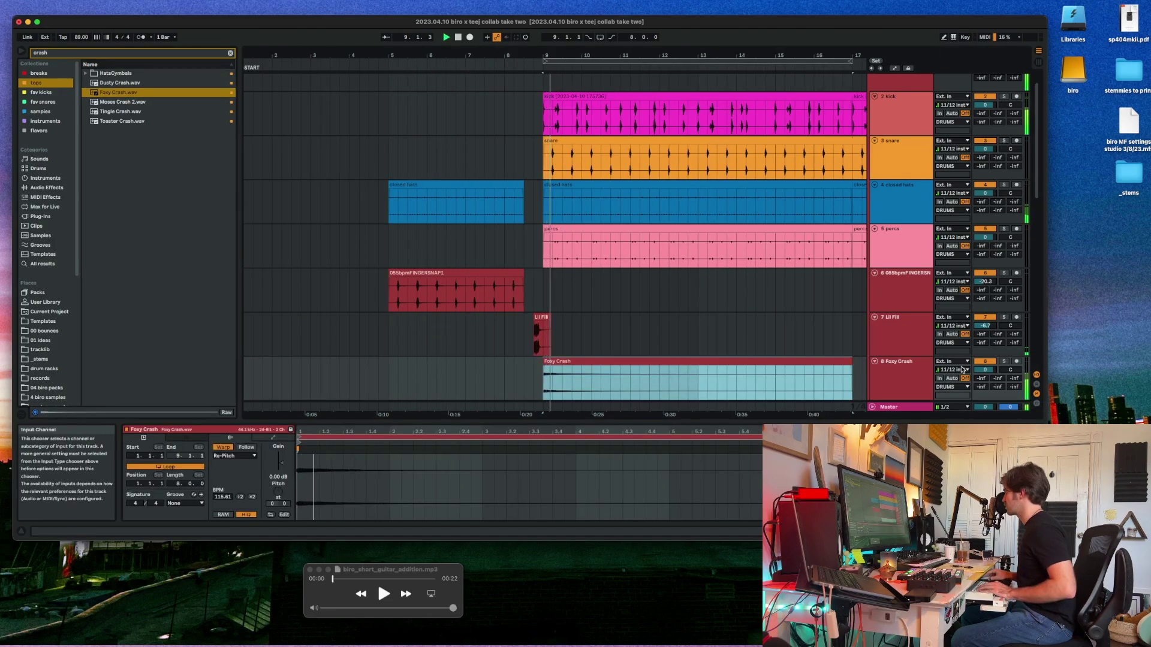
{"action": "left_click_drag", "start_coordinate": [985, 369], "coordinate": [985, 371]}
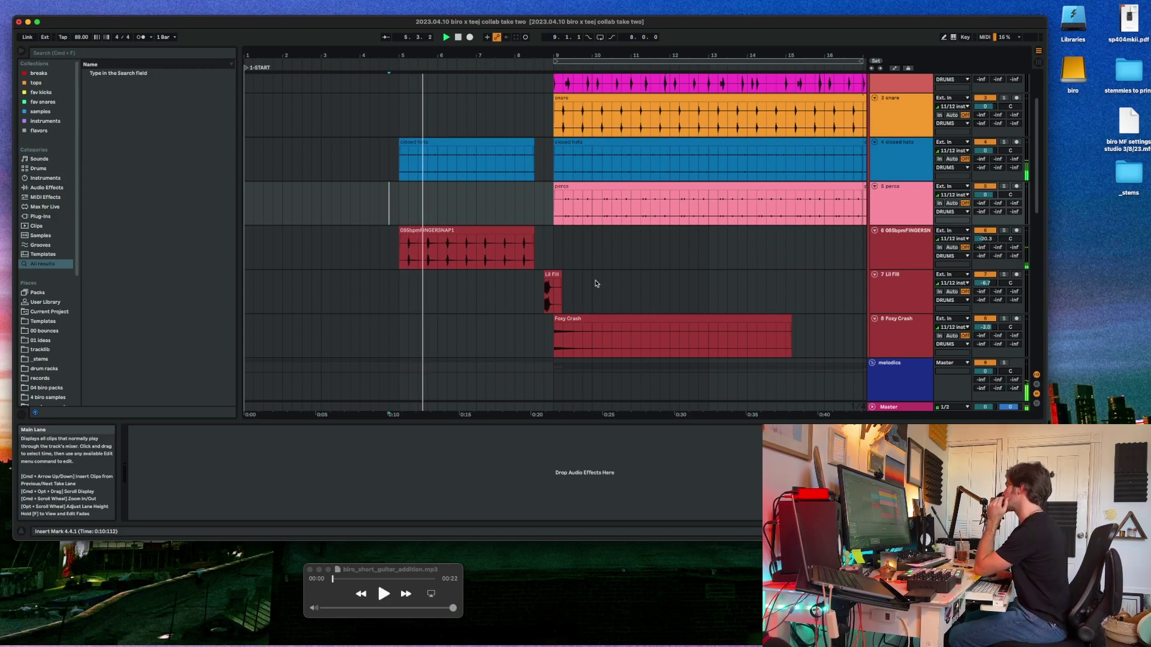
Step: Review the transition into bar 9 across the percussion and melodic tracks during playback
{"action": "scroll", "coordinate": [594, 284], "scroll_direction": "down", "scroll_amount": 2}
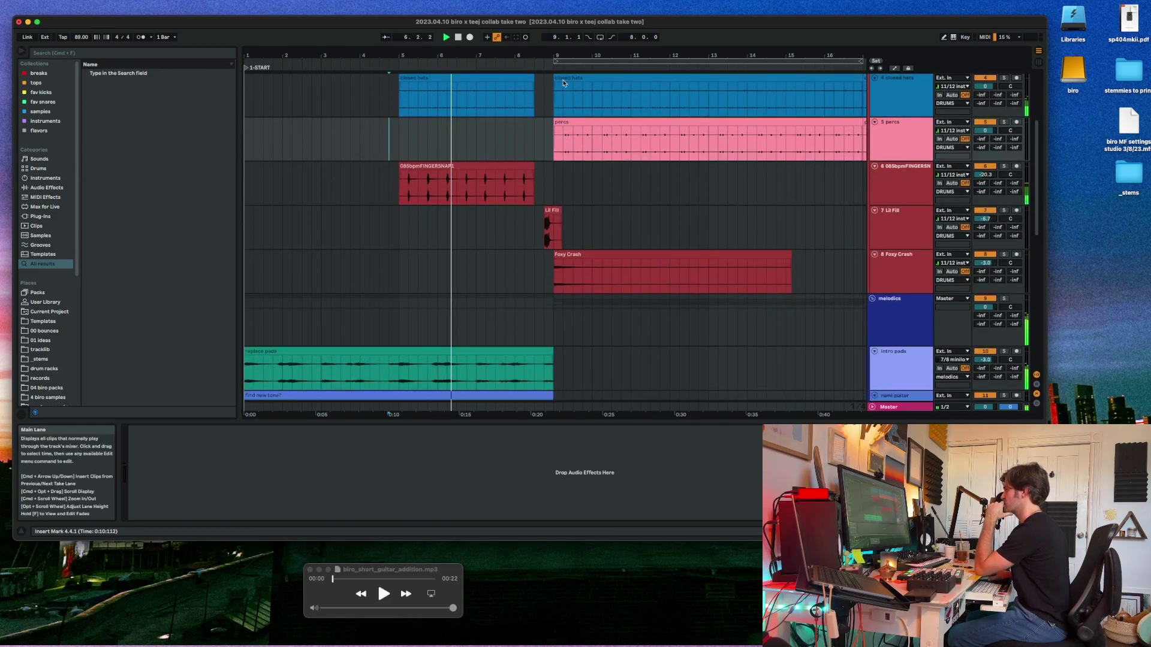
{"action": "left_click_drag", "start_coordinate": [564, 55], "coordinate": [575, 138]}
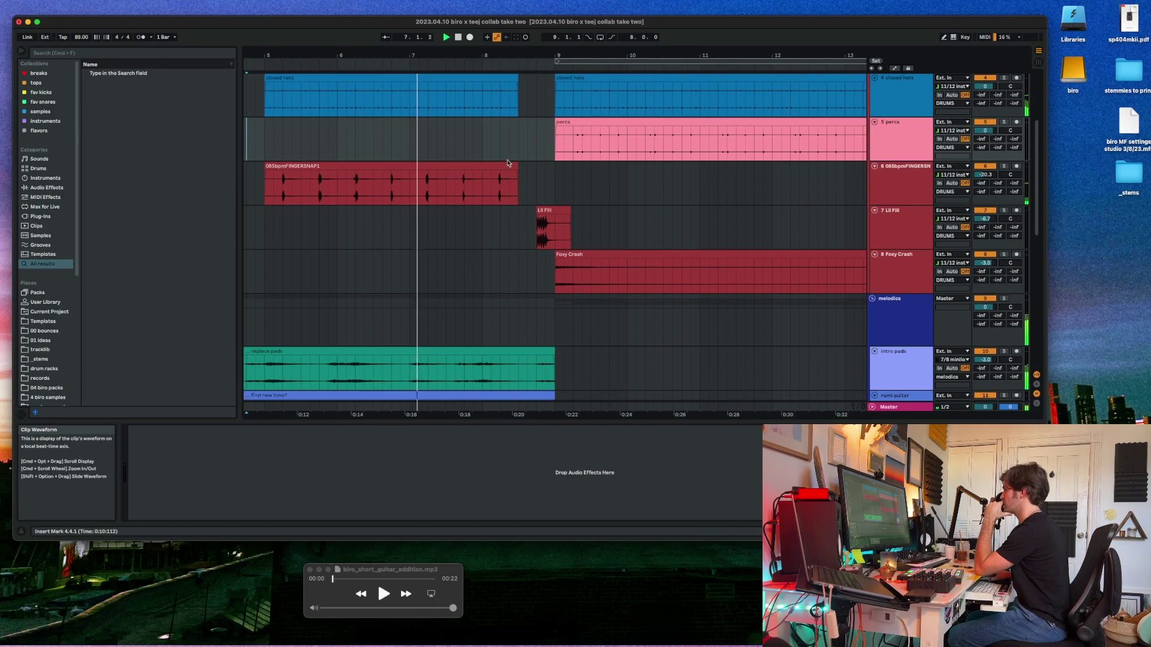